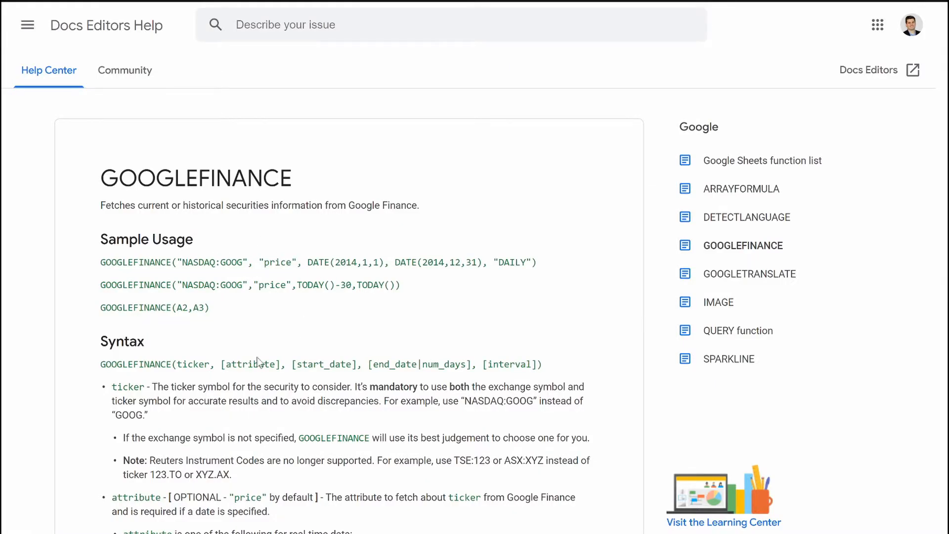
# Step: Read through the GOOGLEFINANCE help article's syntax section and its list of real-time attributes
pyautogui.scroll(-2, 259, 363)
pyautogui.scroll(-4, 259, 362)
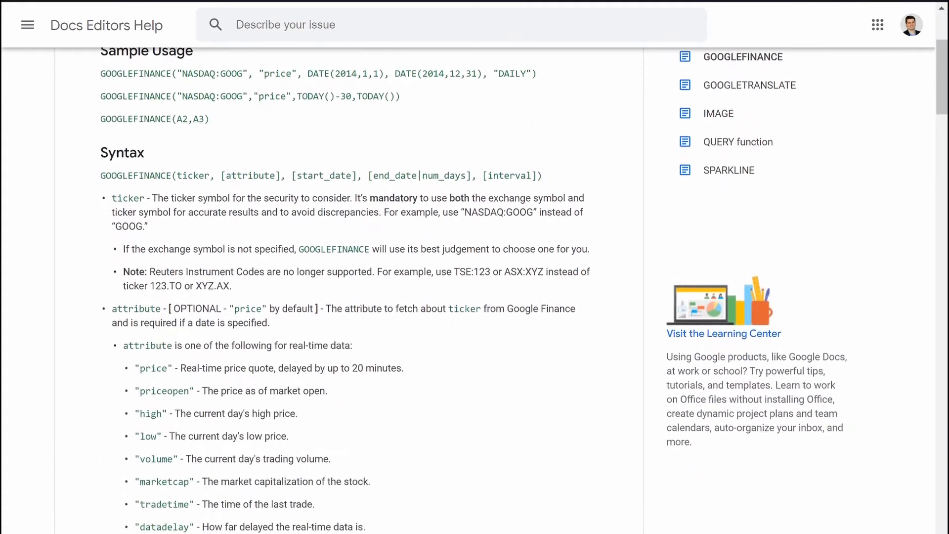
pyautogui.scroll(-2, 121, 134)
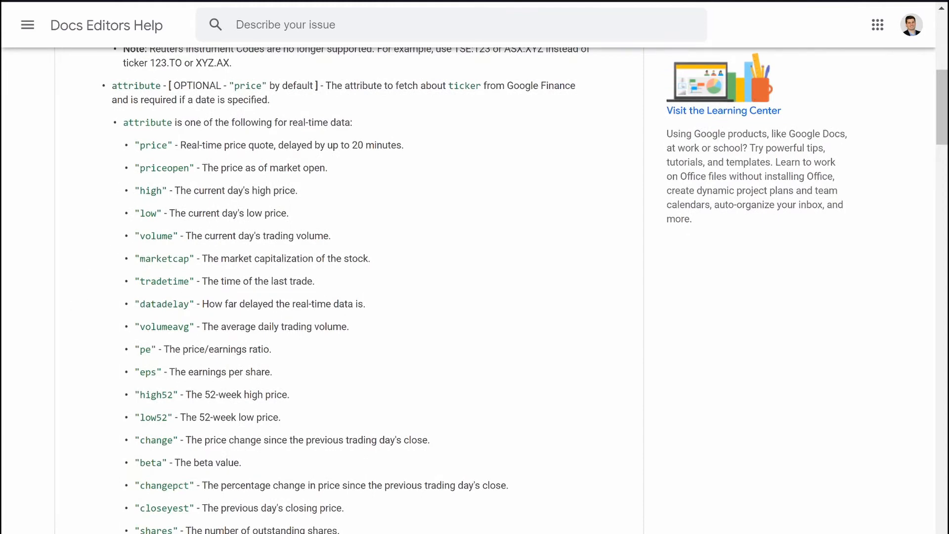
pyautogui.scroll(-3, 214, 330)
pyautogui.scroll(2, 213, 330)
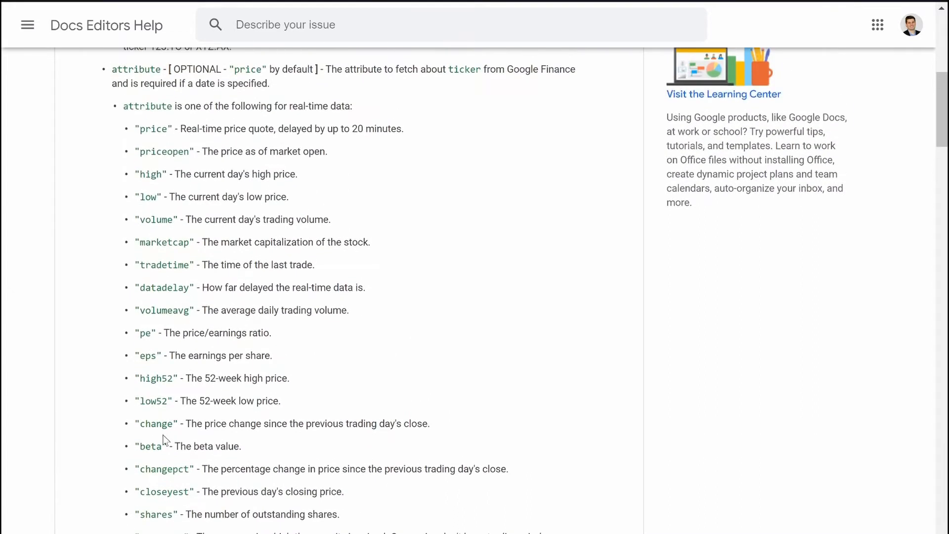
pyautogui.scroll(1, 162, 434)
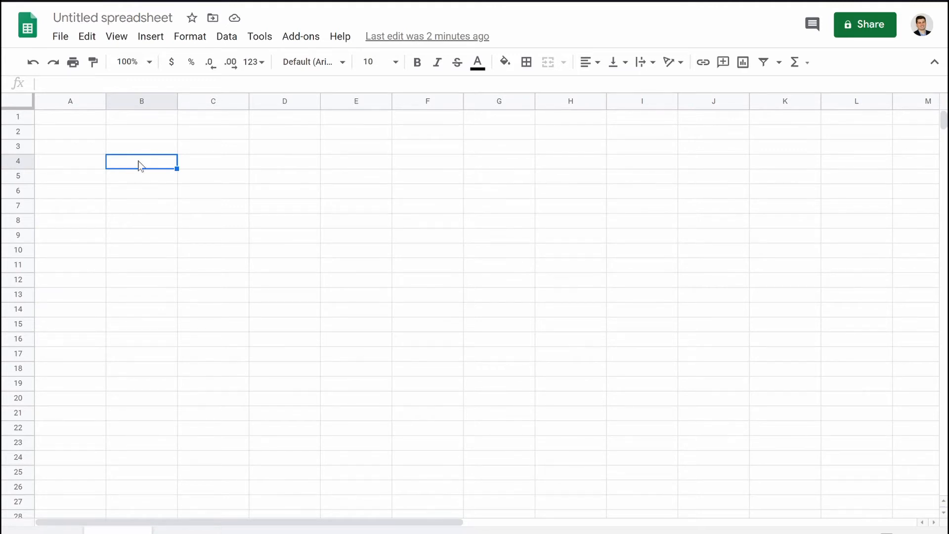
# Step: Begin a GOOGLEFINANCE formula in cell B4 with "goog" as the ticker argument
pyautogui.write('=')
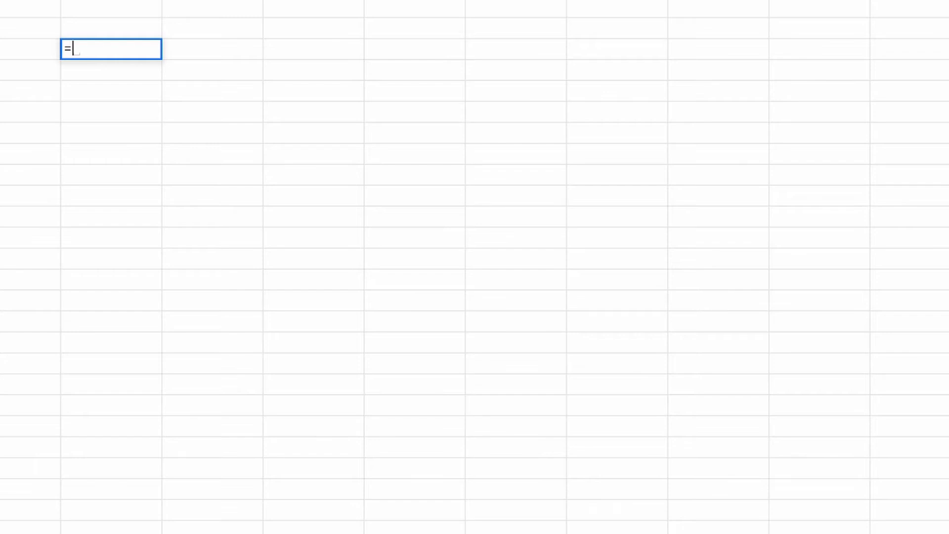
pyautogui.write('go')
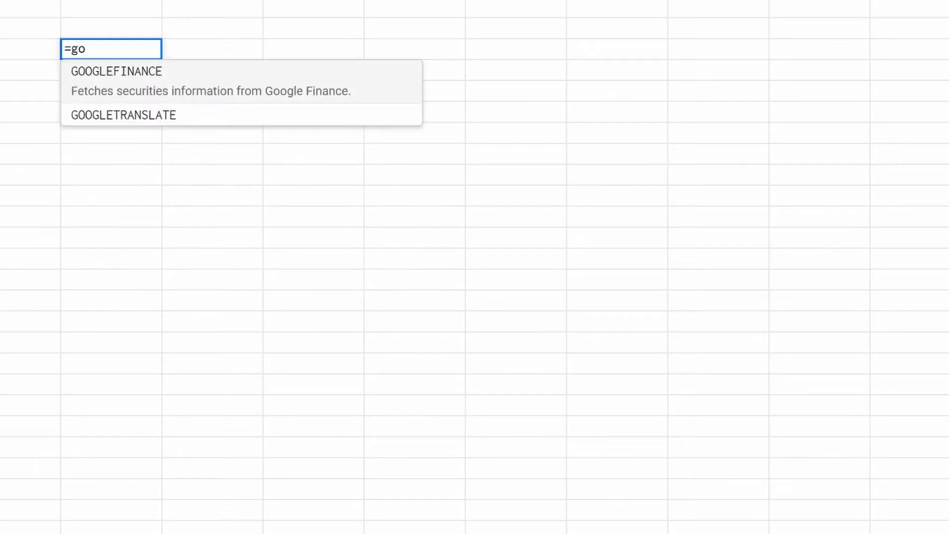
pyautogui.press('Tab')
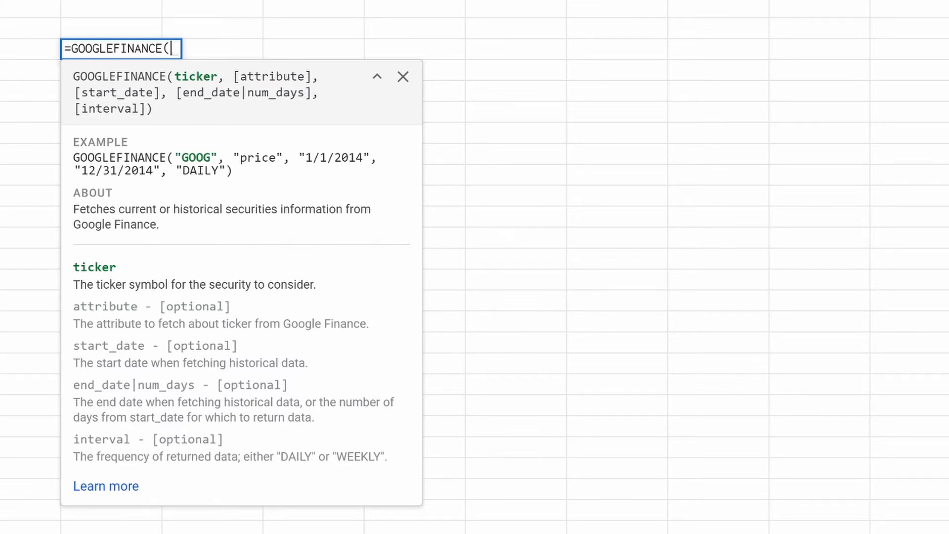
pyautogui.click(404, 83)
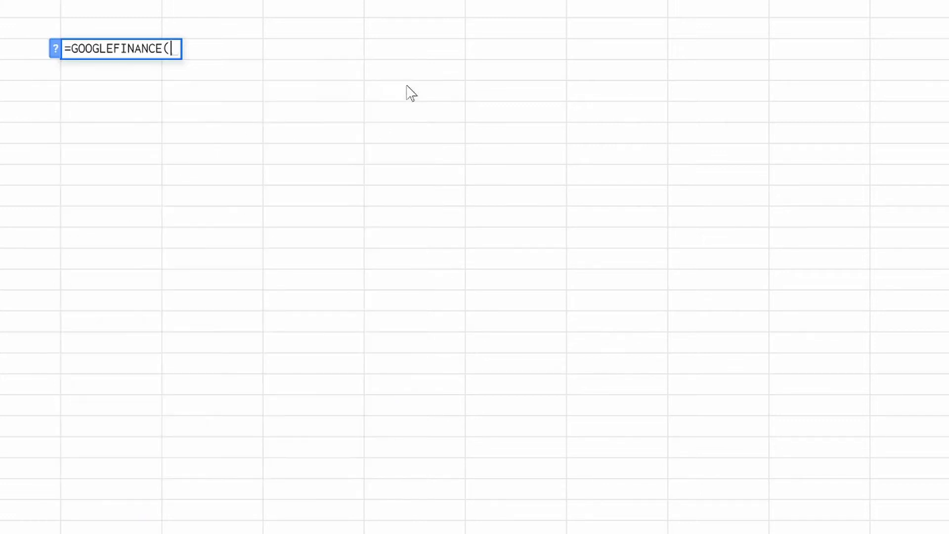
pyautogui.click(58, 48)
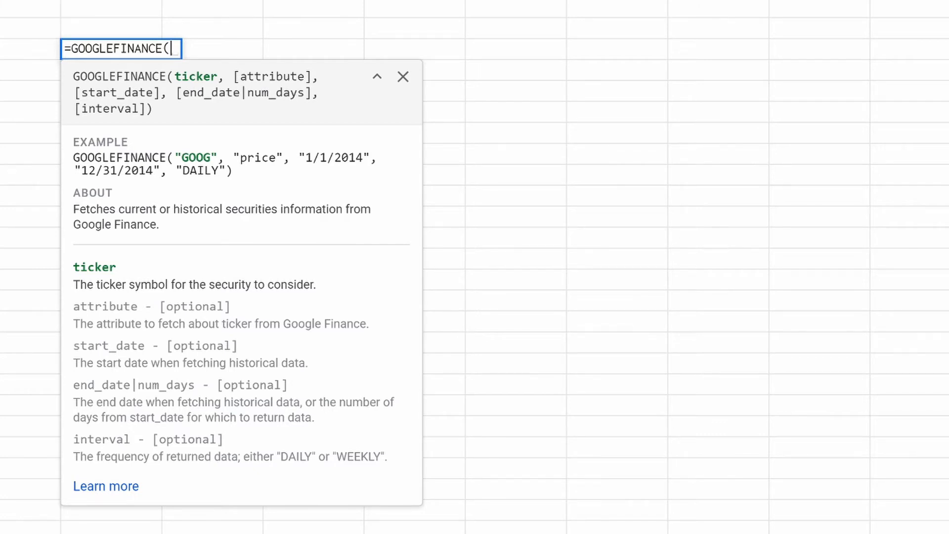
pyautogui.write('"goog"')
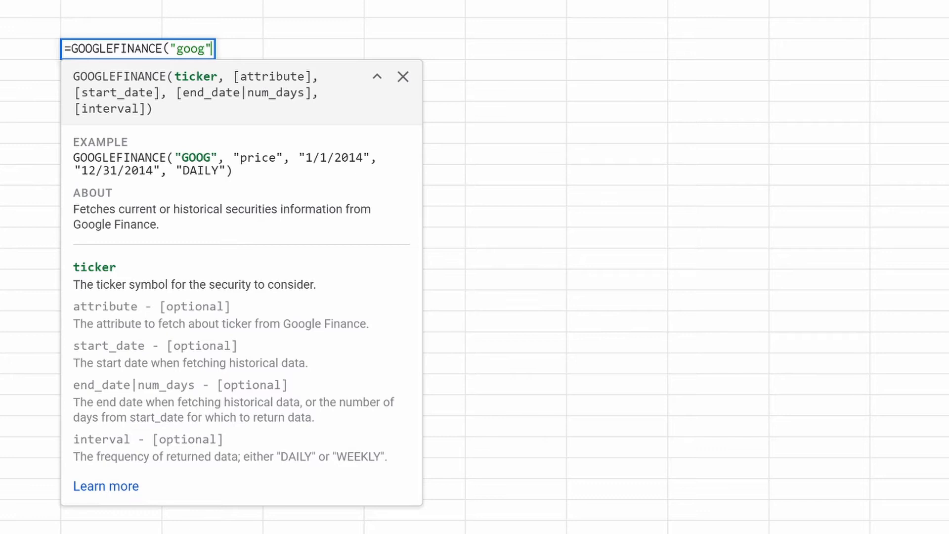
pyautogui.write(',')
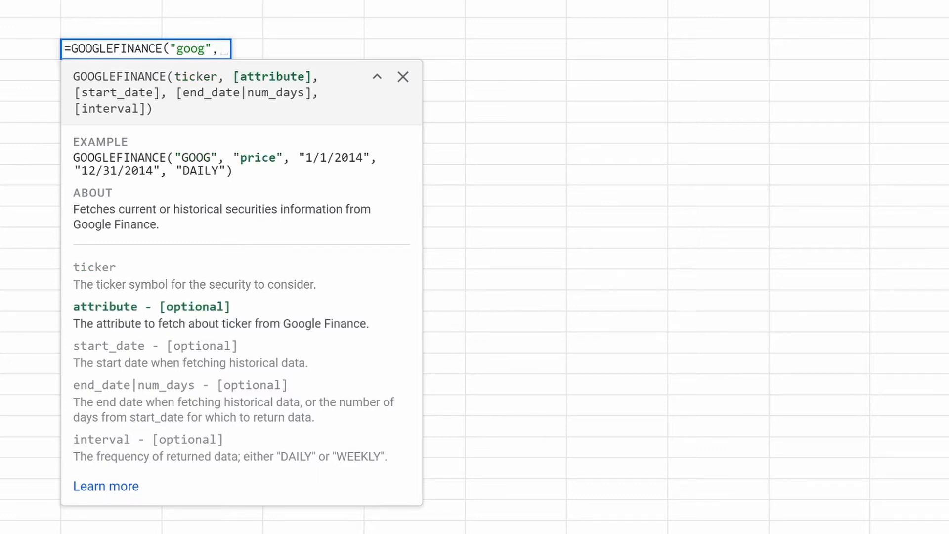
pyautogui.press('BackSpace')
pyautogui.write('"price')
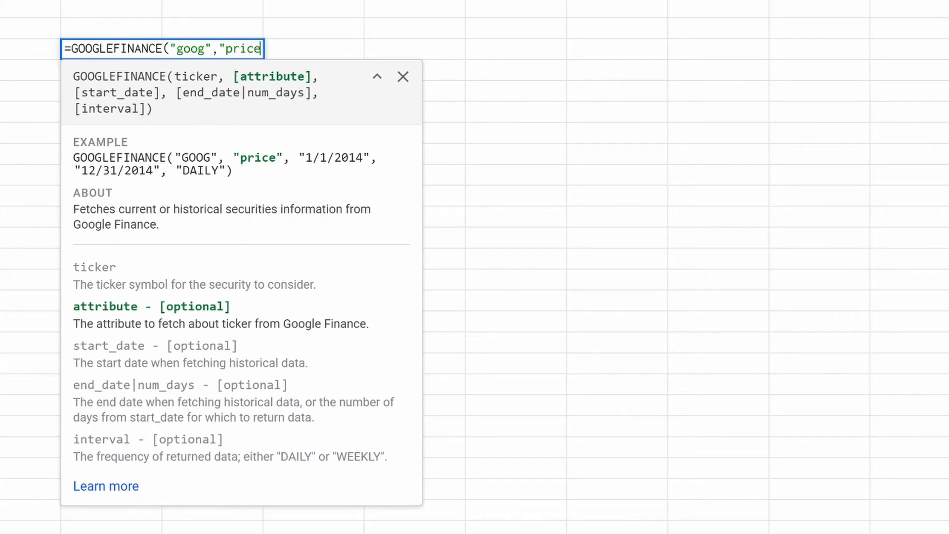
pyautogui.press('BackSpace')
pyautogui.press('BackSpace')
pyautogui.press('BackSpace')
pyautogui.press('BackSpace')
pyautogui.write('e')
pyautogui.press('BackSpace')
pyautogui.press('BackSpace')
pyautogui.write('mar')
pyautogui.press('BackSpace')
pyautogui.press('BackSpace')
pyautogui.press('BackSpace')
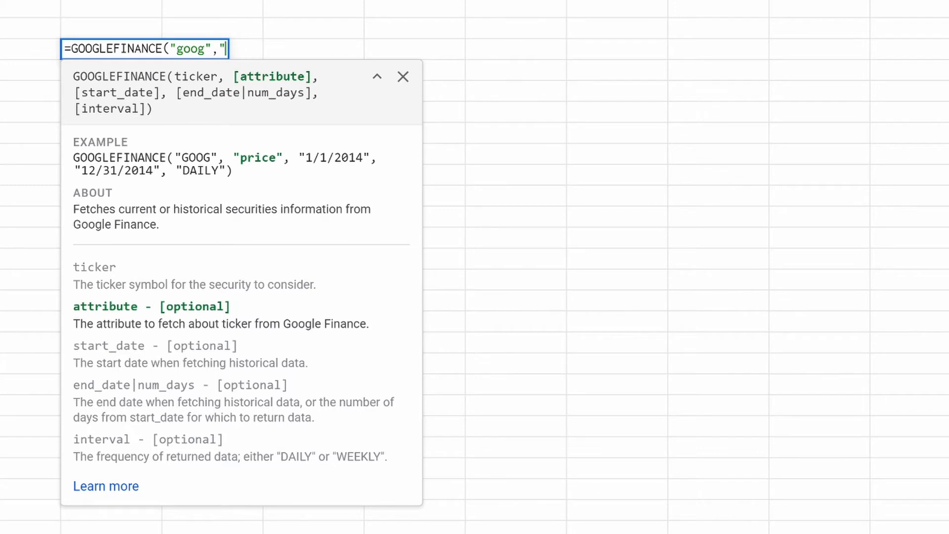
# Step: Complete the B4 formula with the attribute "price" and enter it
pyautogui.write('price')
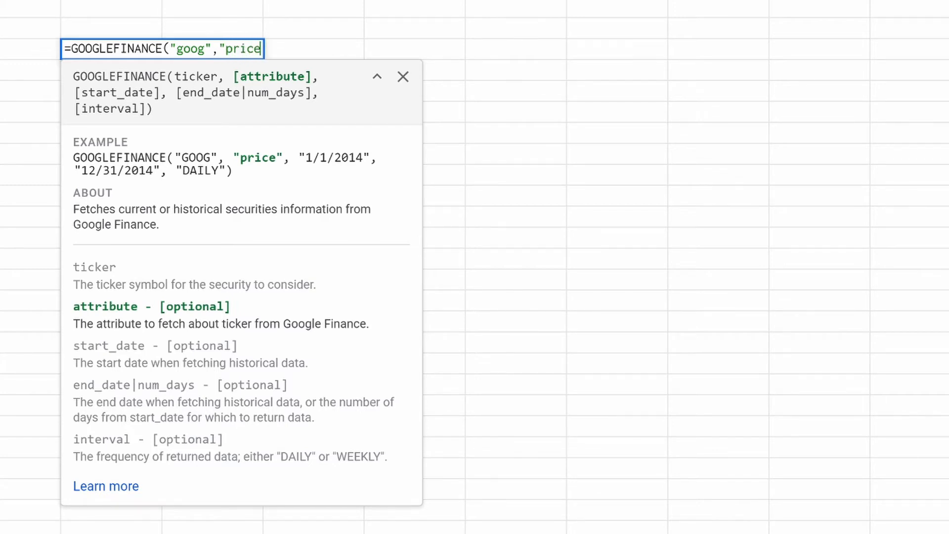
pyautogui.write('"')
pyautogui.write(')')
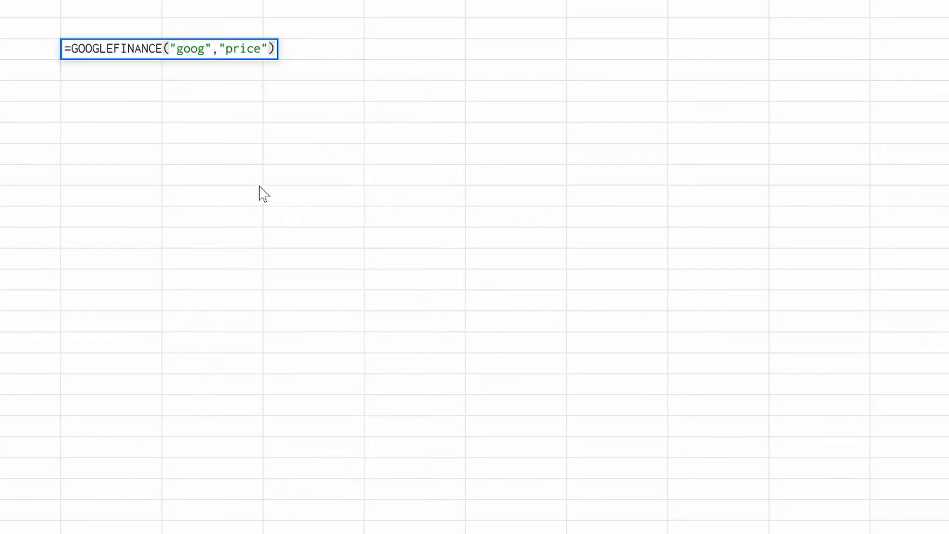
pyautogui.press('Return')
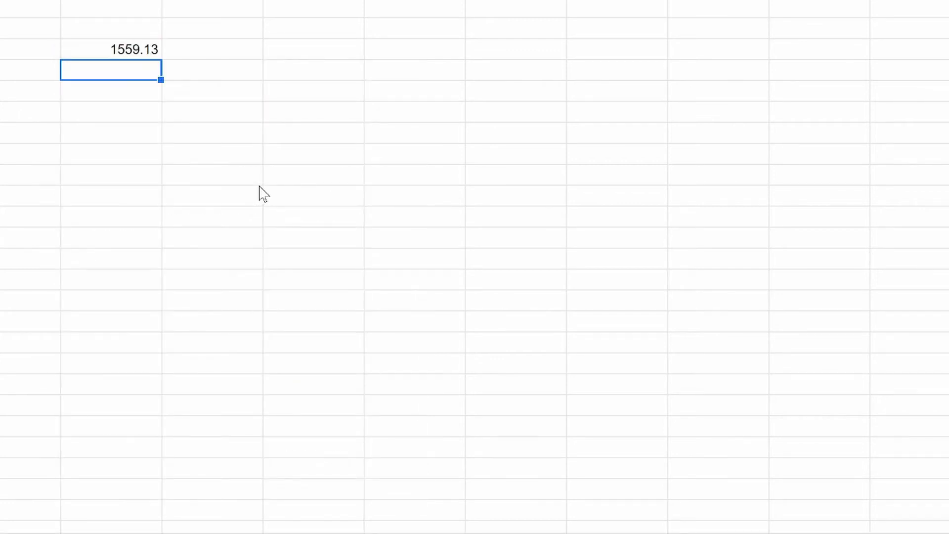
# Step: Reopen the GOOGLEFINANCE formula in B4 and add the start date "9/15/2020" after the price attribute
pyautogui.click(127, 52)
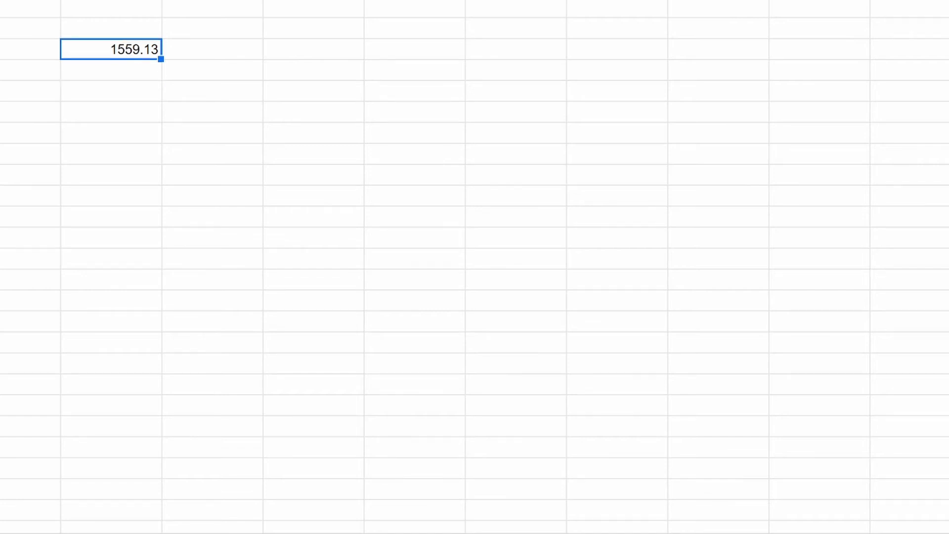
pyautogui.doubleClick(147, 55)
pyautogui.press('Left')
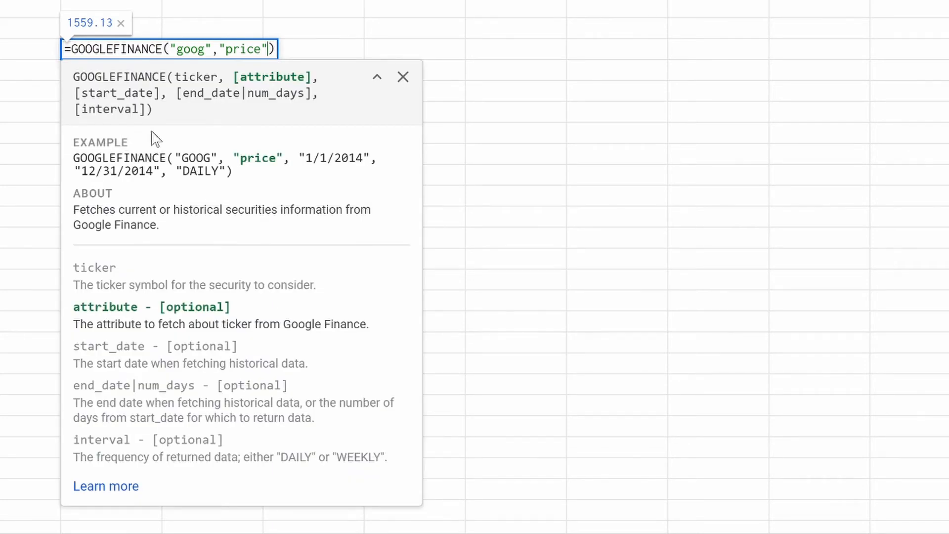
pyautogui.write(',')
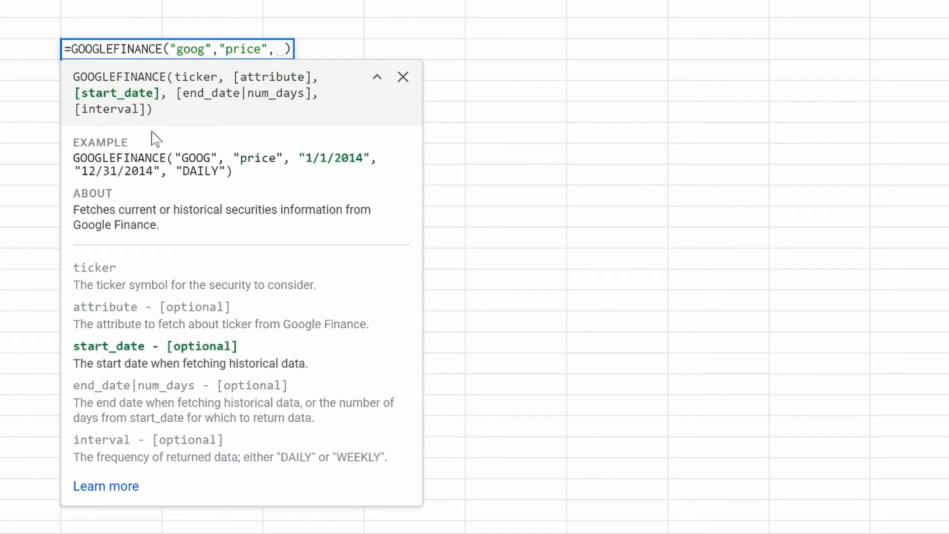
pyautogui.press('BackSpace')
pyautogui.write('"9/15/')
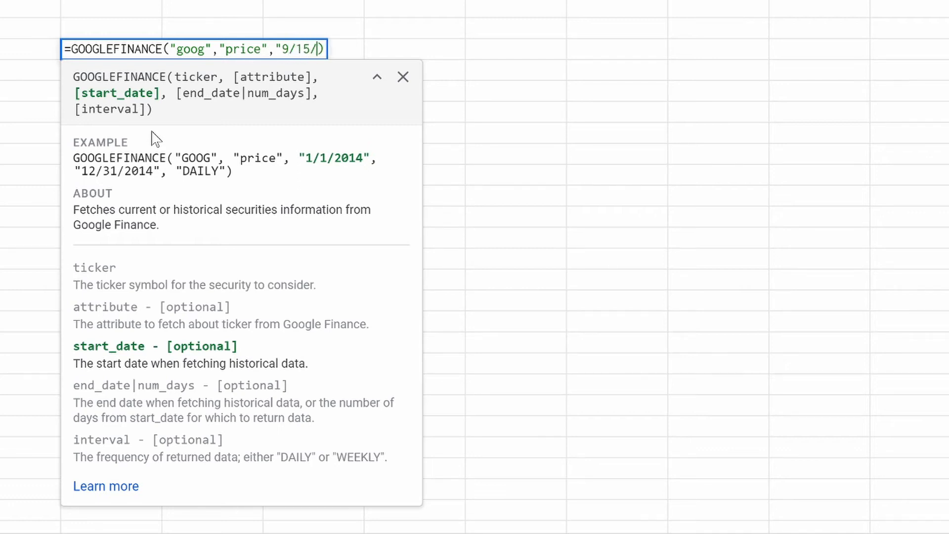
pyautogui.write('2020", ')
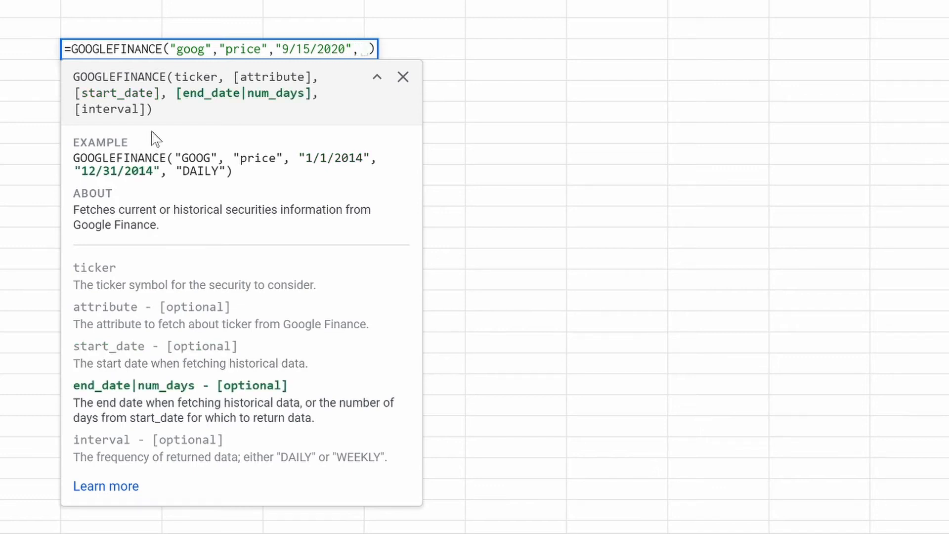
# Step: Add "10/15/2020" as the end date argument of the formula
pyautogui.write('"')
pyautogui.write('10/1')
pyautogui.write('5/202')
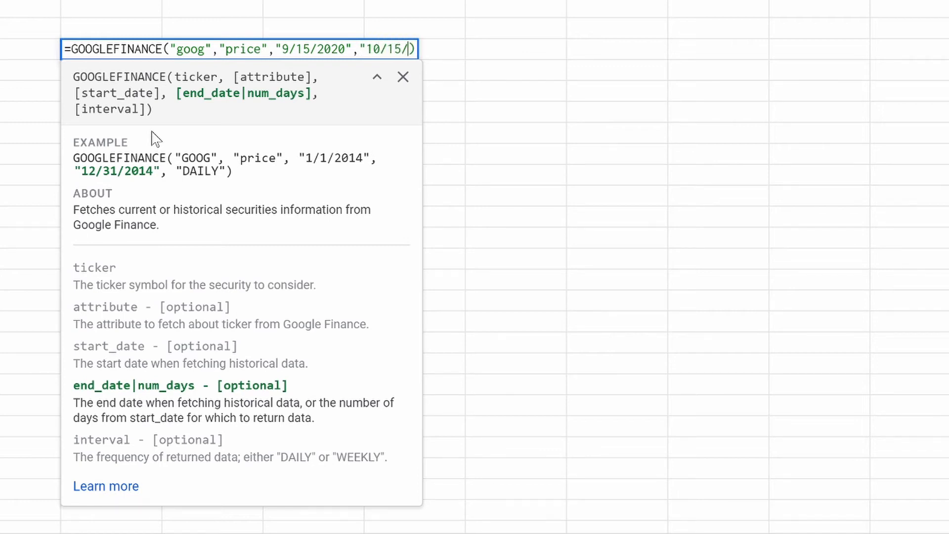
pyautogui.write('0"')
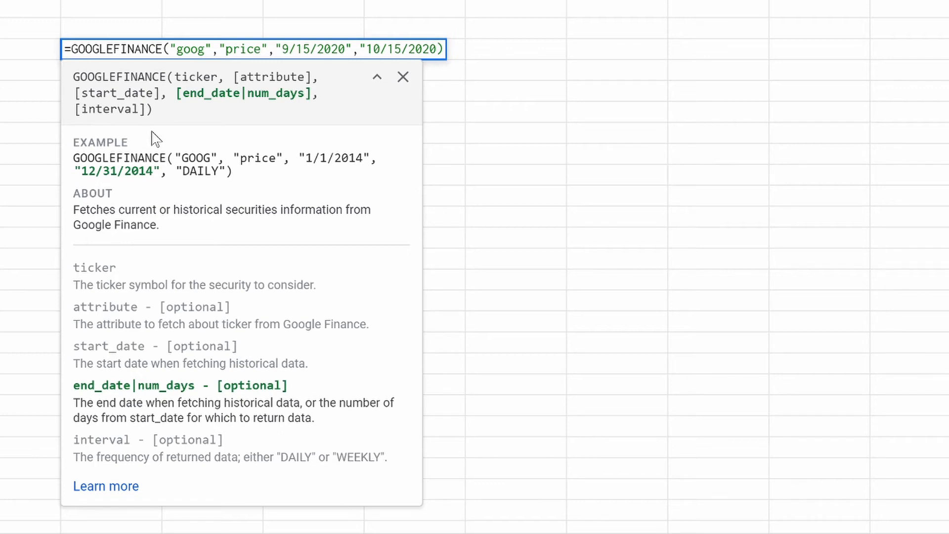
# Step: Add the interval "daily" as the last argument, enter the formula and review the returned dates and closing prices
pyautogui.write(',')
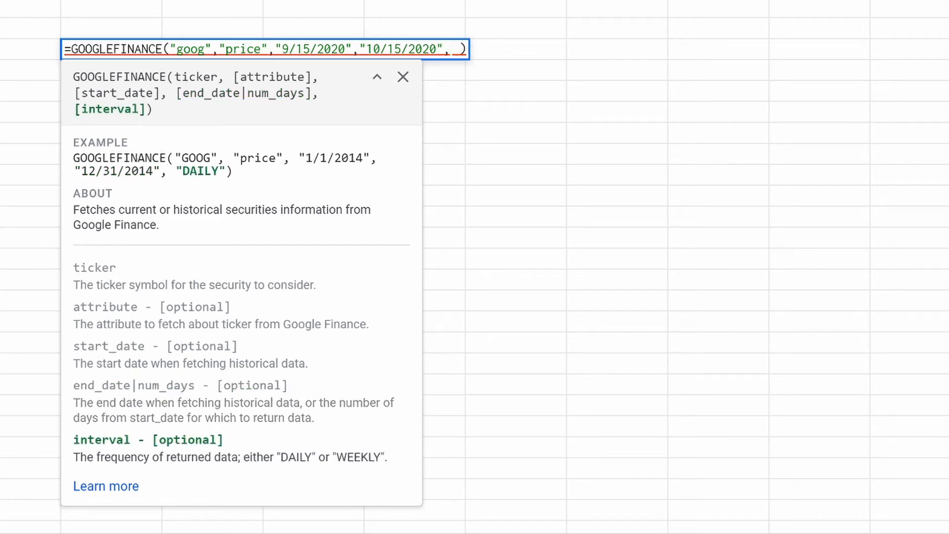
pyautogui.press('BackSpace')
pyautogui.write('"')
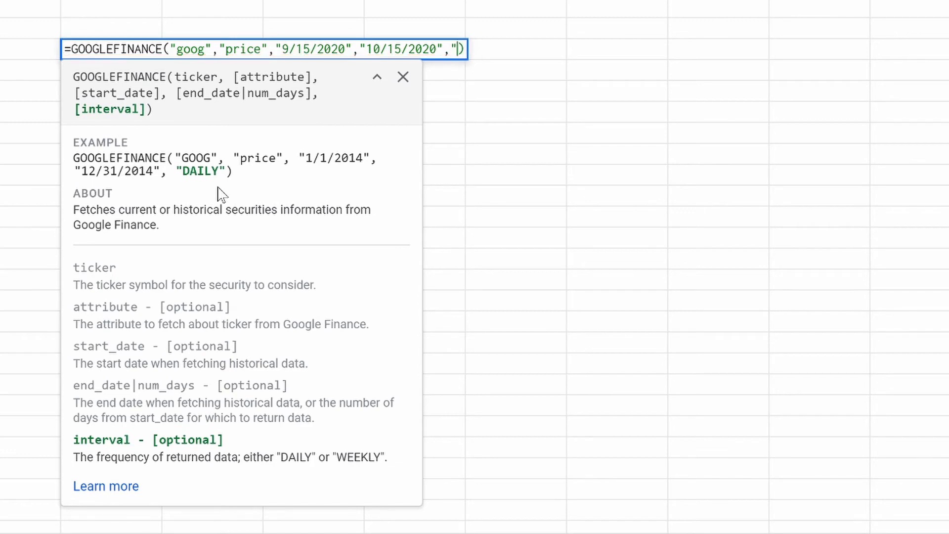
pyautogui.write('da')
pyautogui.write('ily"')
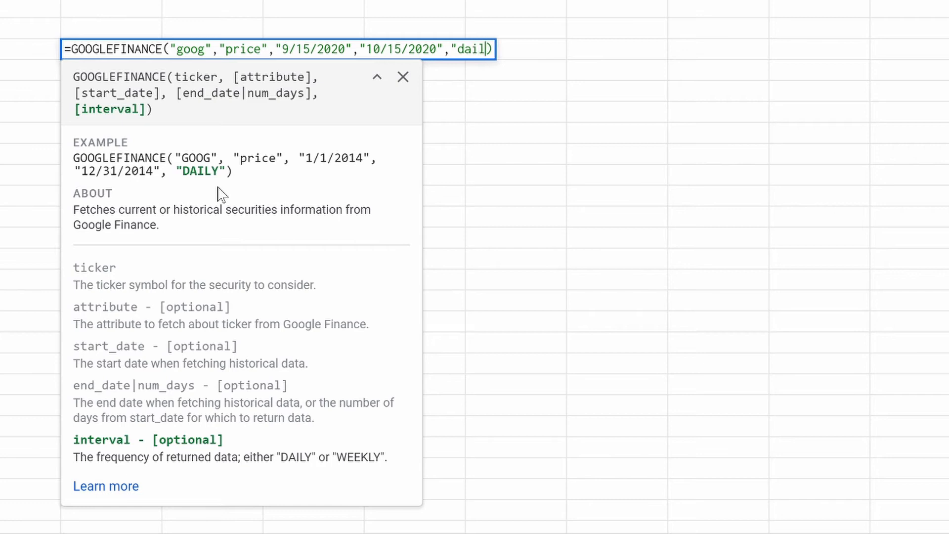
pyautogui.press('Return')
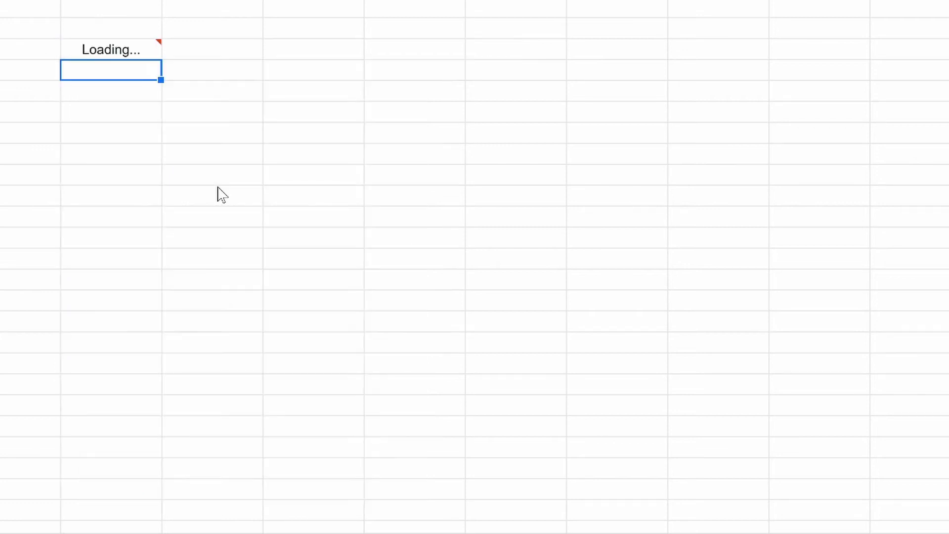
pyautogui.scroll(-3, 190, 254)
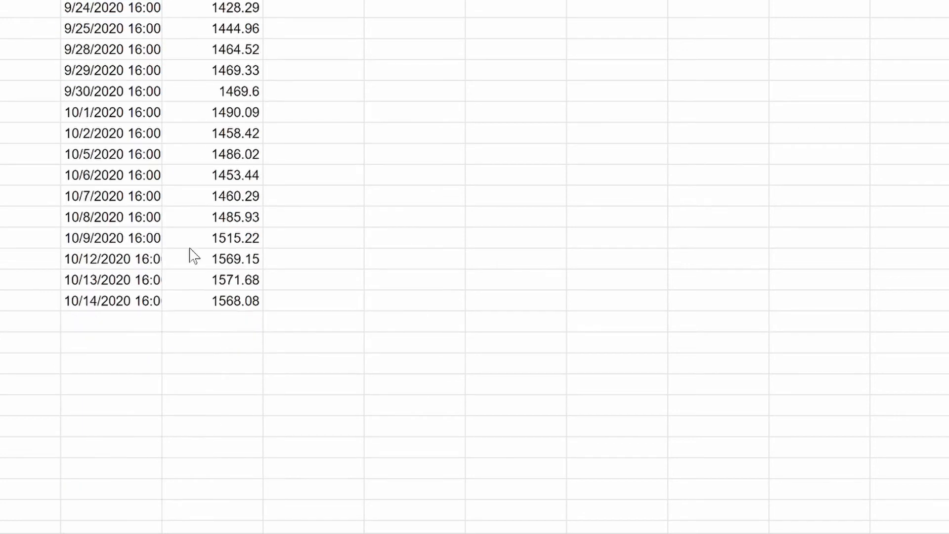
pyautogui.scroll(3, 192, 255)
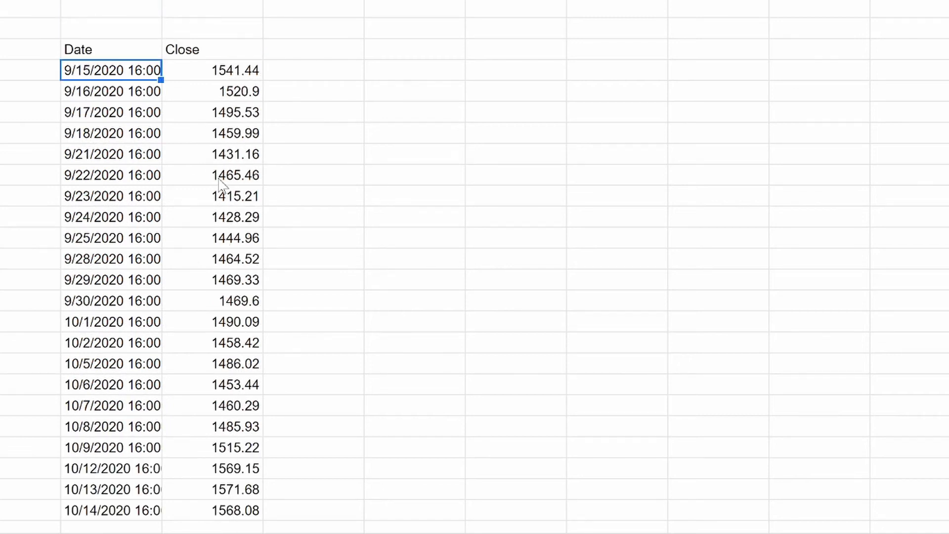
# Step: Change the interval argument of the GOOGLEFINANCE formula in B4 to "weekly"
pyautogui.click(114, 54)
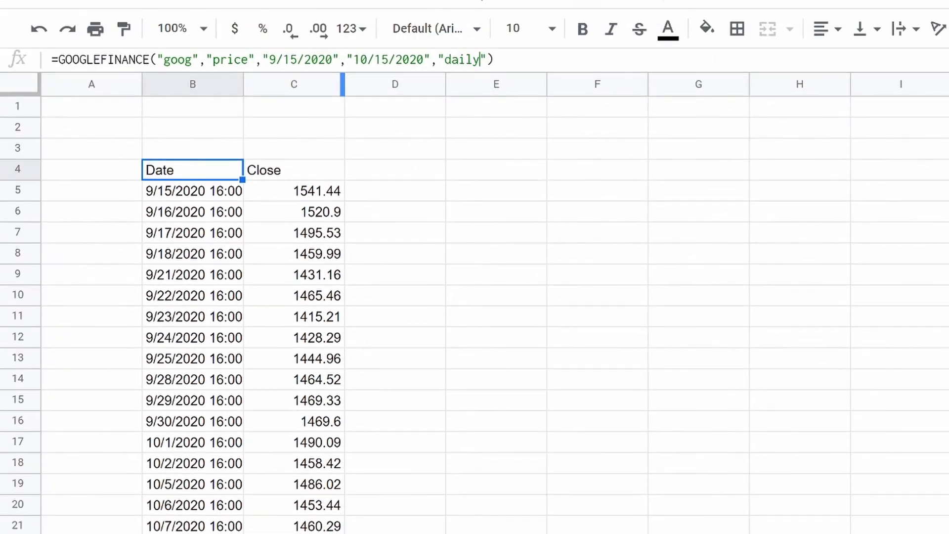
pyautogui.click(480, 60)
pyautogui.press('BackSpace')
pyautogui.press('BackSpace')
pyautogui.press('BackSpace')
pyautogui.press('BackSpace')
pyautogui.press('BackSpace')
pyautogui.write('weekly')
pyautogui.press('Return')
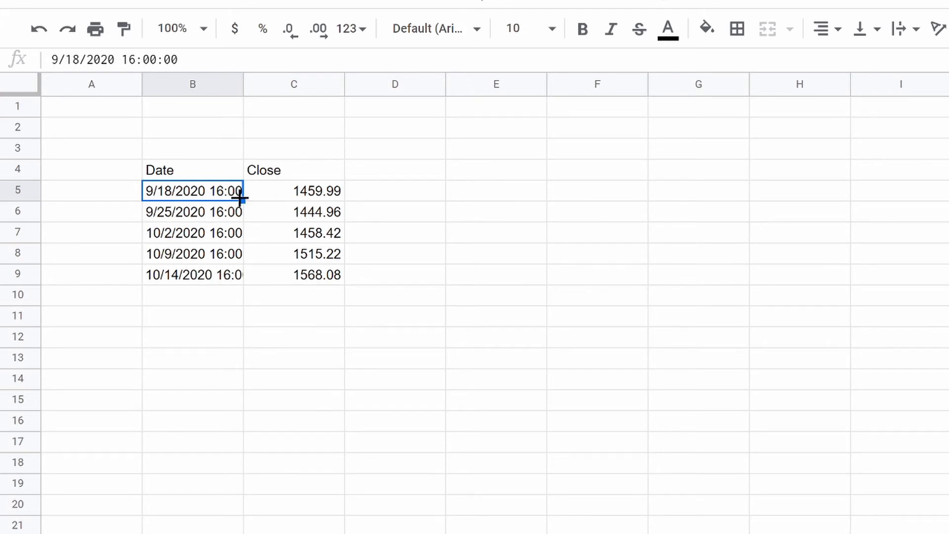
# Step: Examine the weekly closing prices in the Close column
pyautogui.click(296, 197)
pyautogui.click(305, 214)
pyautogui.click(311, 236)
pyautogui.click(308, 275)
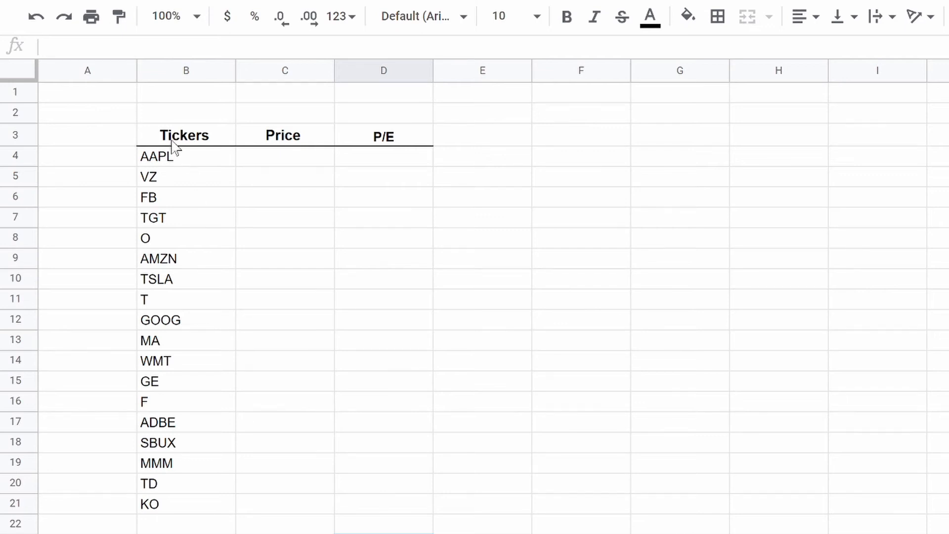
# Step: Enter the formula =GOOGLEFINANCE(B4,"price") in C4 to fetch the first ticker's price
pyautogui.moveTo(171, 136); pyautogui.dragTo(178, 511)
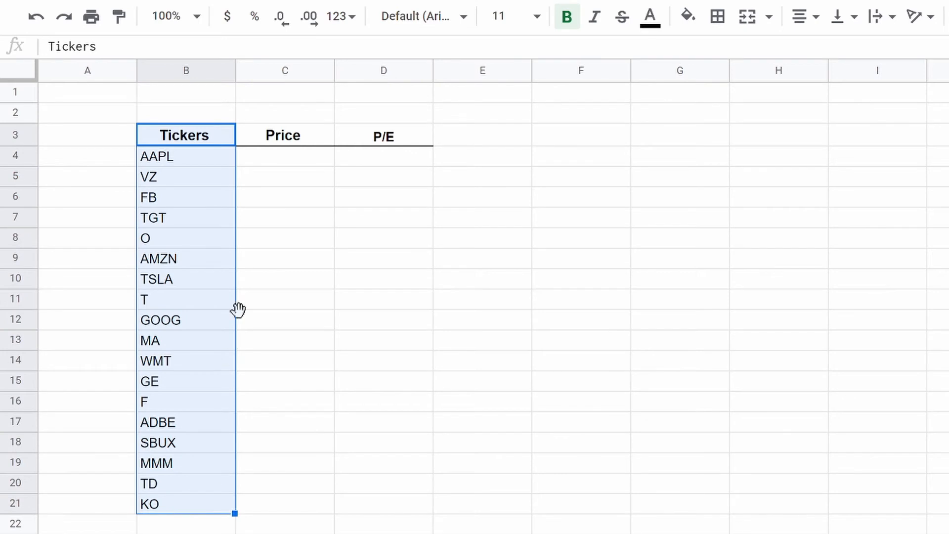
pyautogui.click(283, 161)
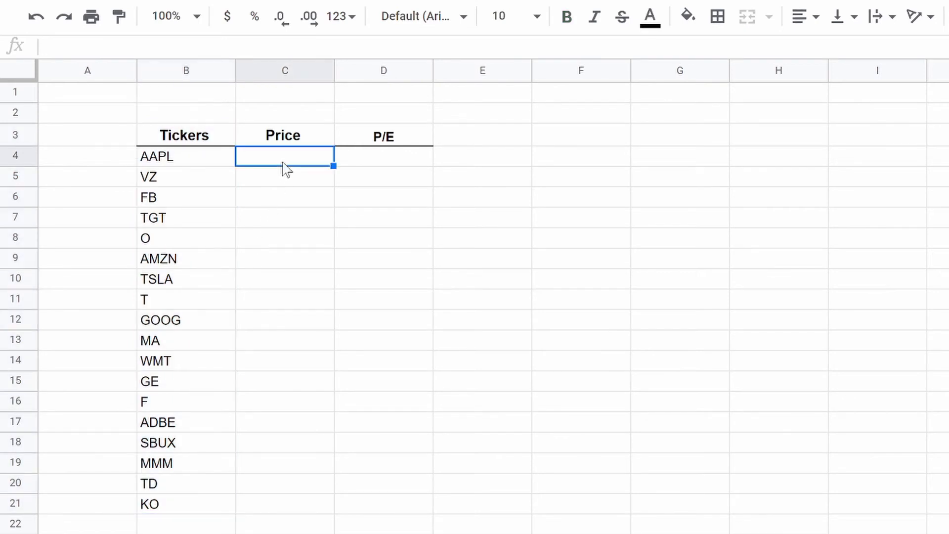
pyautogui.write('=goo')
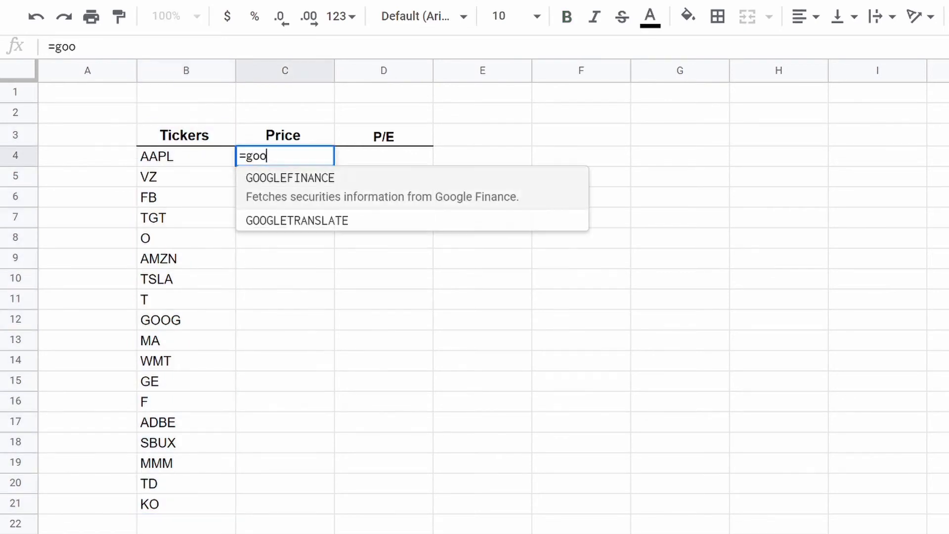
pyautogui.click(318, 186)
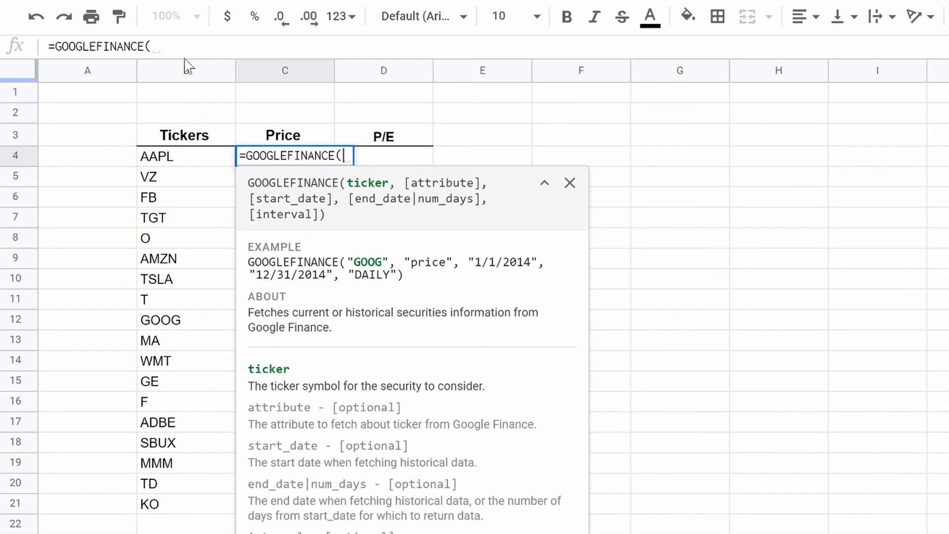
pyautogui.click(180, 162)
pyautogui.write(', ')
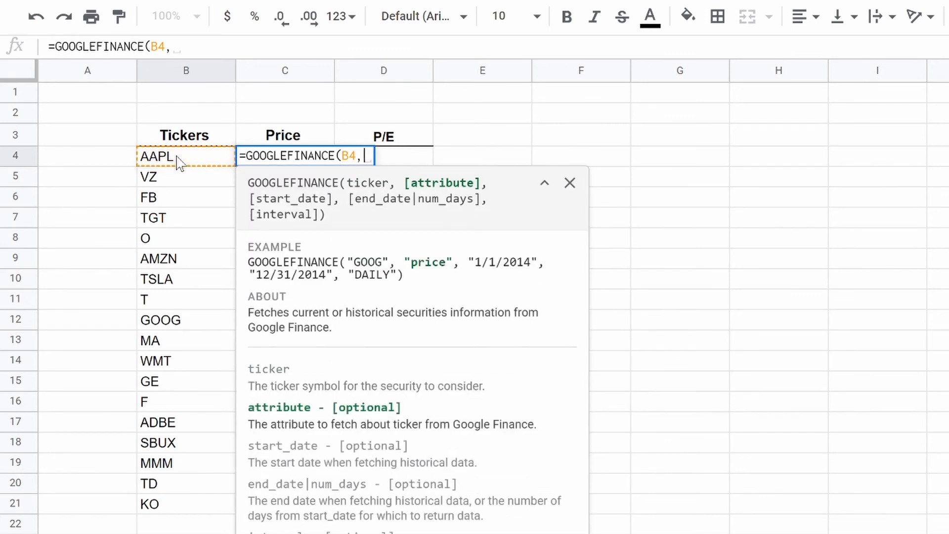
pyautogui.write('"price"')
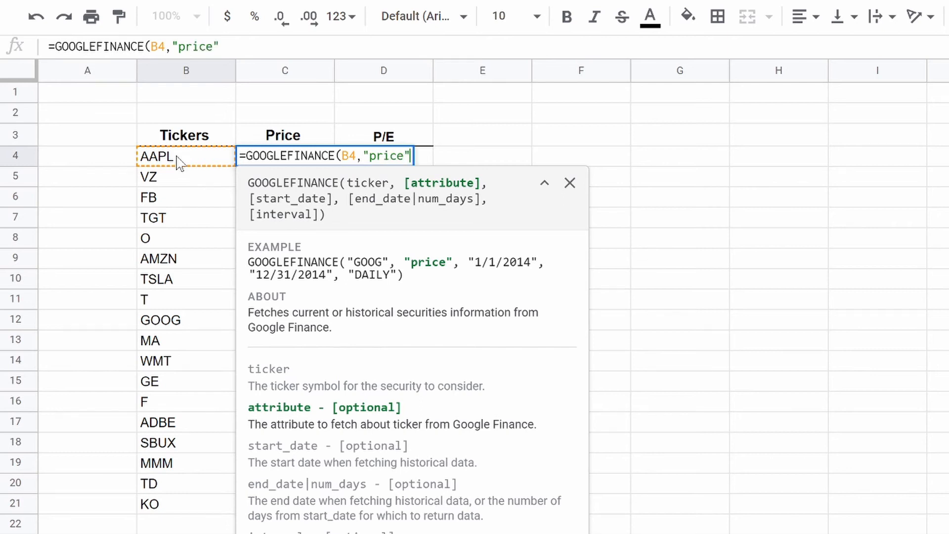
pyautogui.write(')')
pyautogui.press('Return')
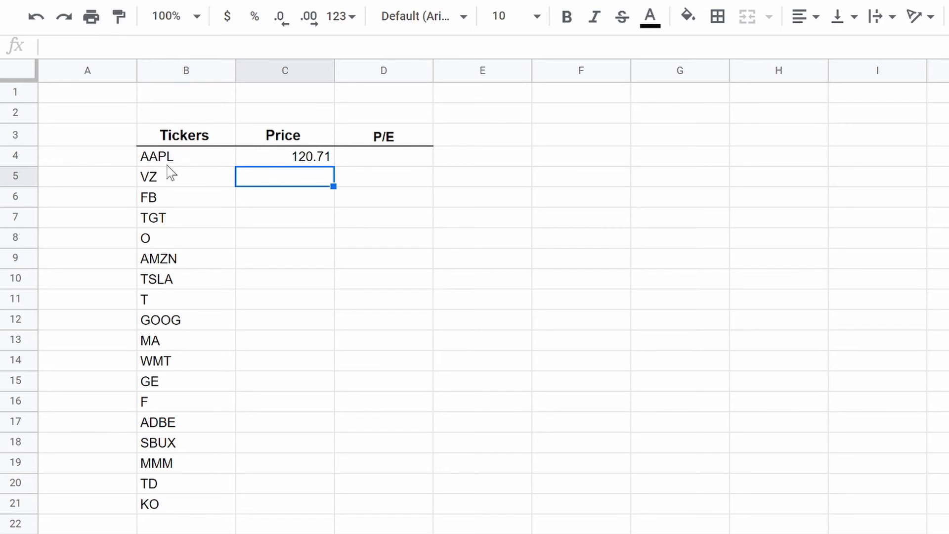
# Step: Test the price formula by changing the ticker in B4 to MSFT and then back to AAPL
pyautogui.click(186, 165)
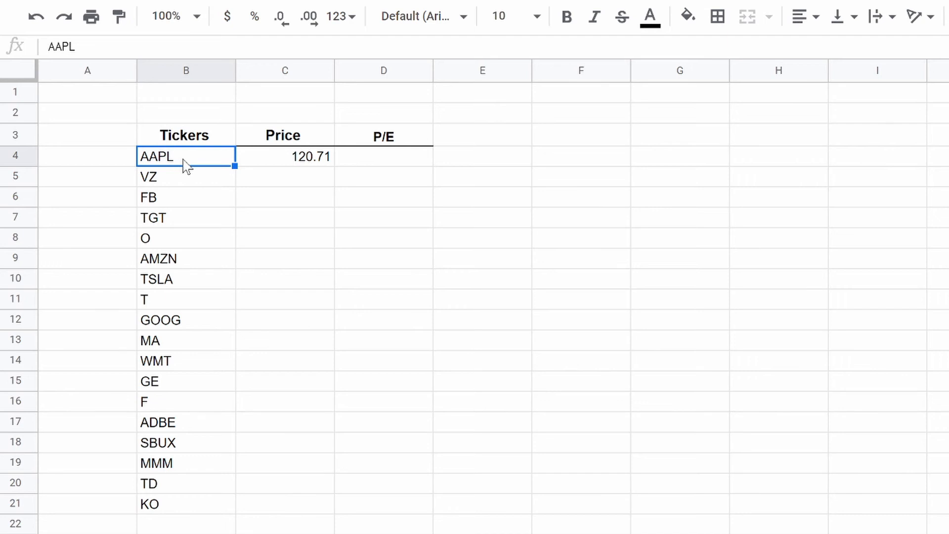
pyautogui.write('MSFT')
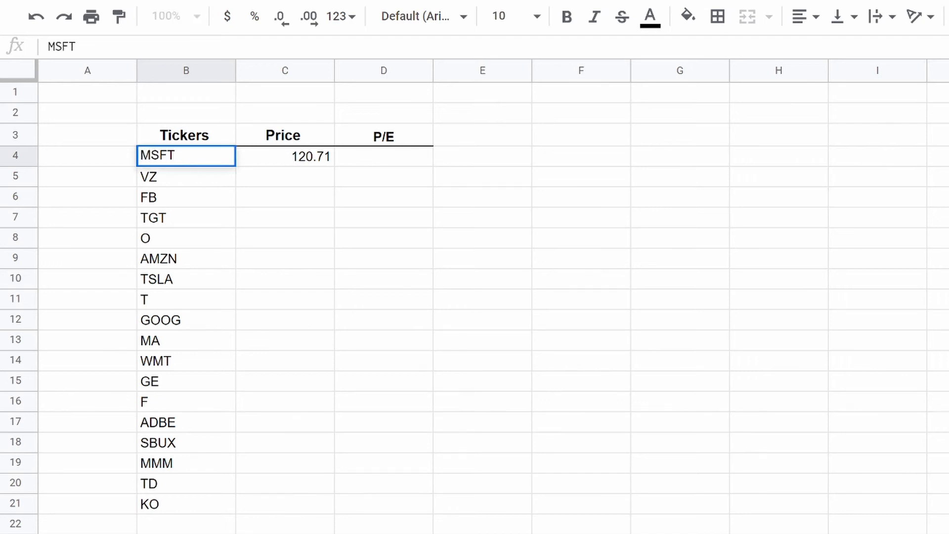
pyautogui.press('Return')
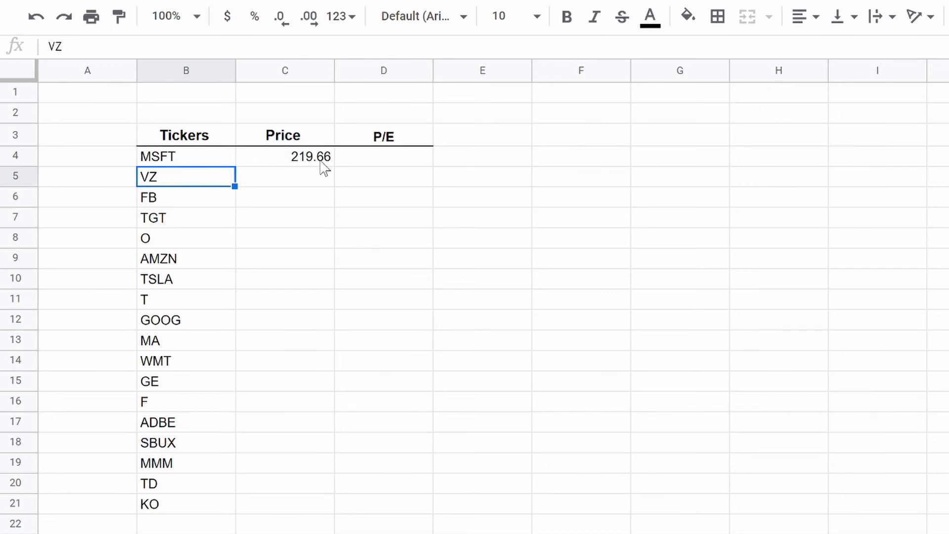
pyautogui.click(219, 159)
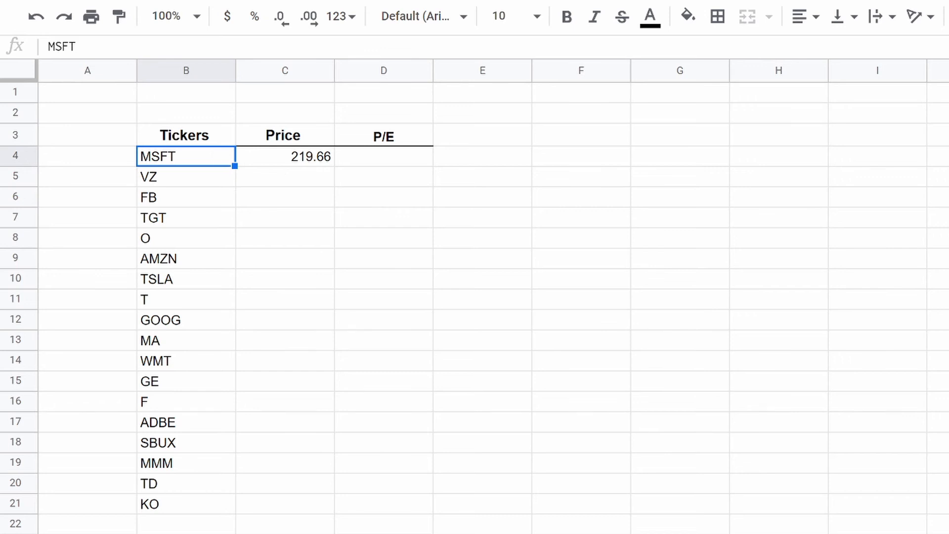
pyautogui.write('AAPL')
pyautogui.press('Return')
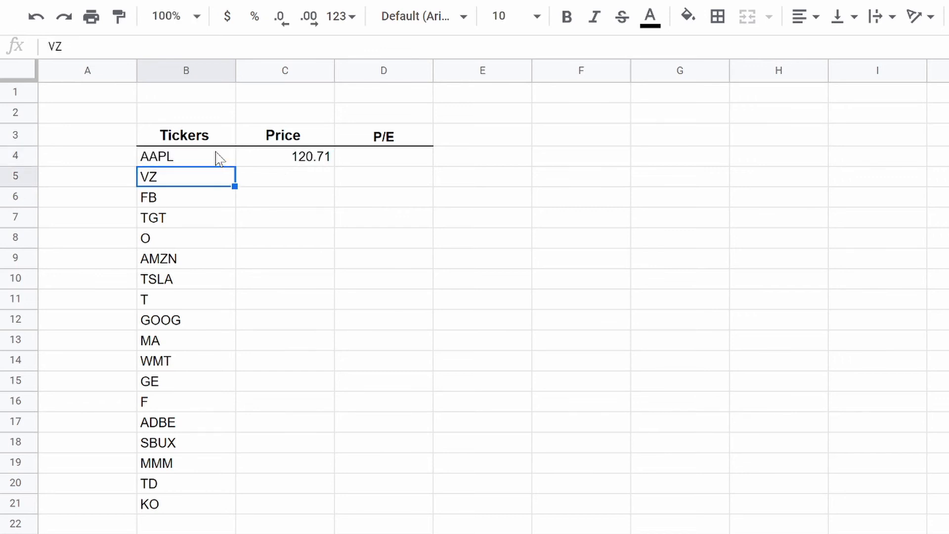
# Step: Fill the price formula from C4 down to C21 and format the prices as currency
pyautogui.click(290, 165)
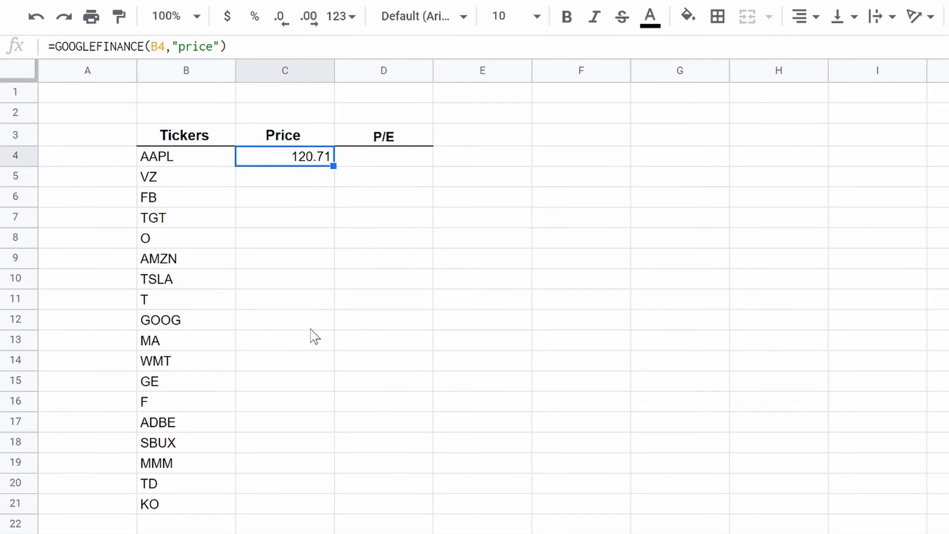
pyautogui.doubleClick(333, 168)
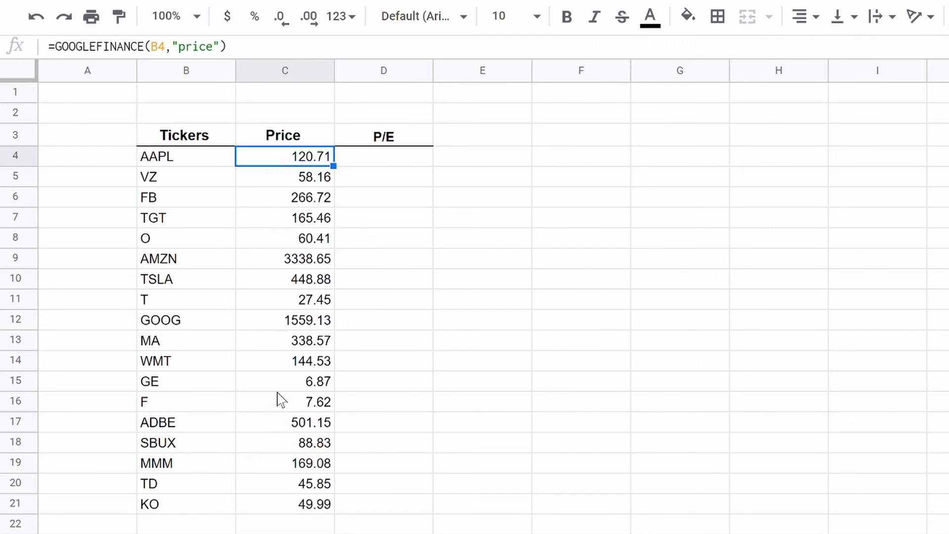
pyautogui.moveTo(312, 258); pyautogui.dragTo(306, 509)
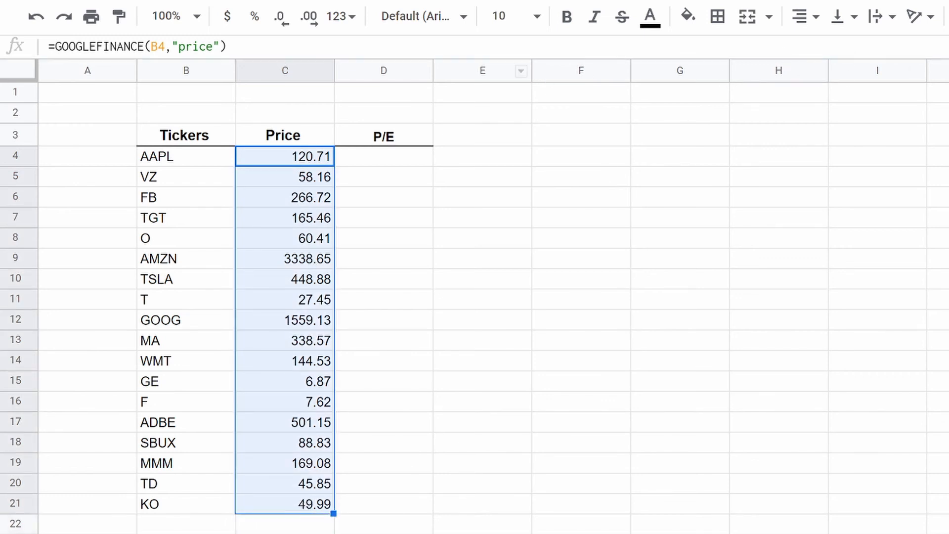
pyautogui.click(228, 18)
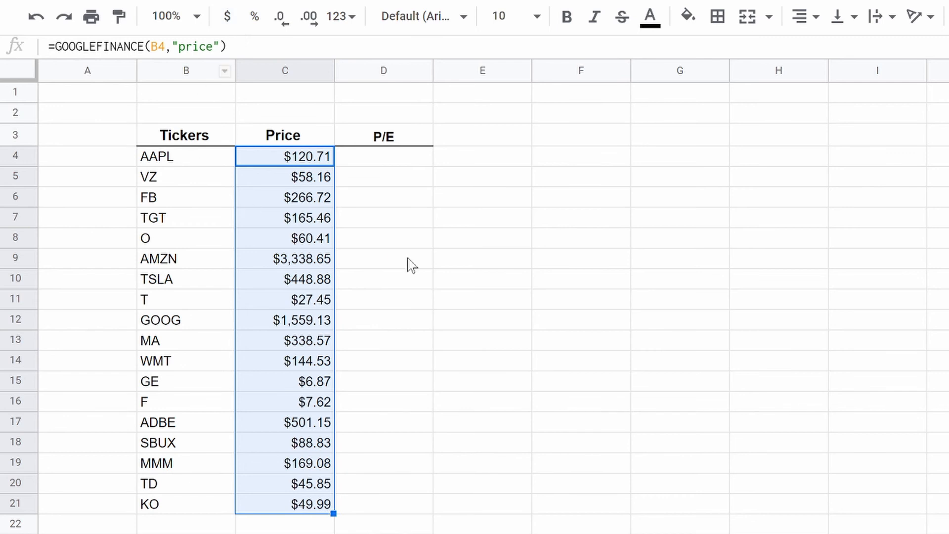
pyautogui.click(408, 259)
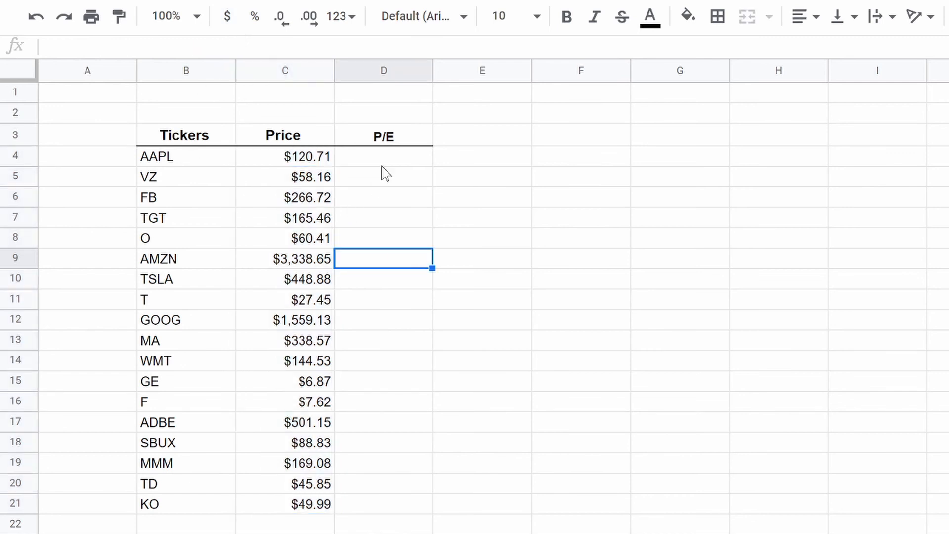
# Step: Look up the price/earnings ratio attribute for the P/E column on the GOOGLEFINANCE Help Center page
pyautogui.click(388, 140)
pyautogui.click(388, 165)
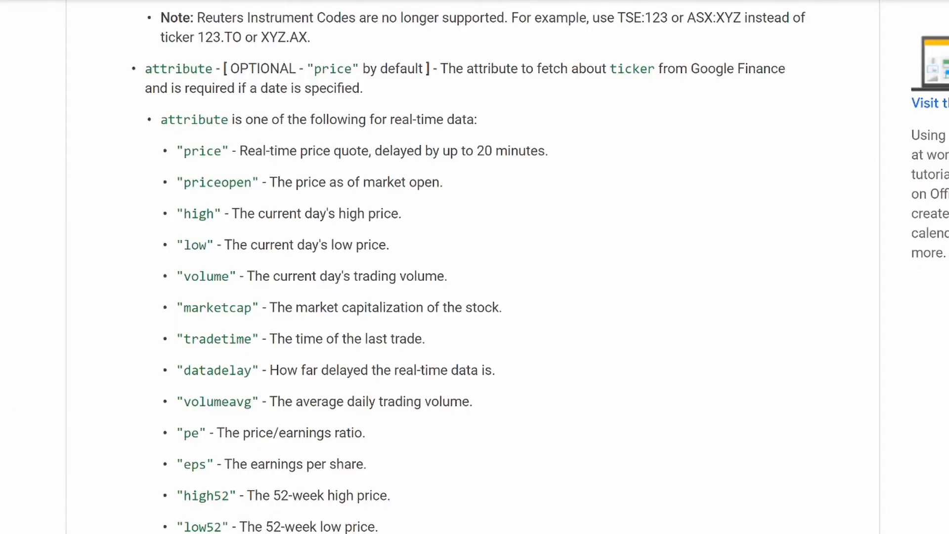
pyautogui.scroll(10, 186, 277)
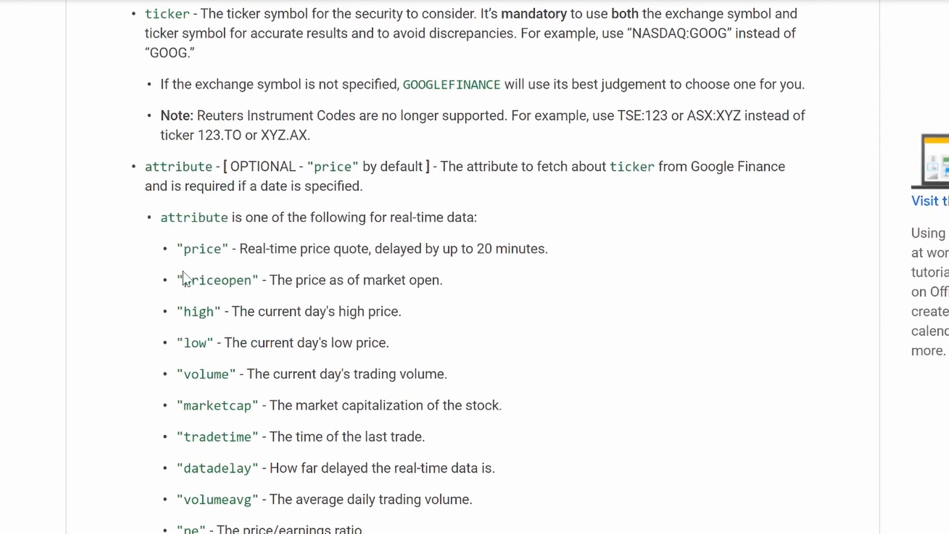
pyautogui.scroll(1, 183, 273)
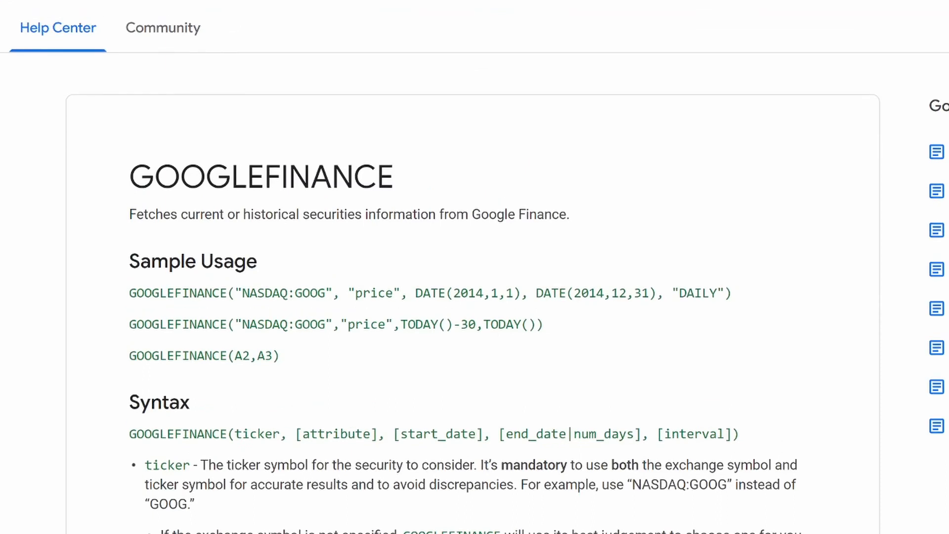
pyautogui.scroll(-10, 184, 273)
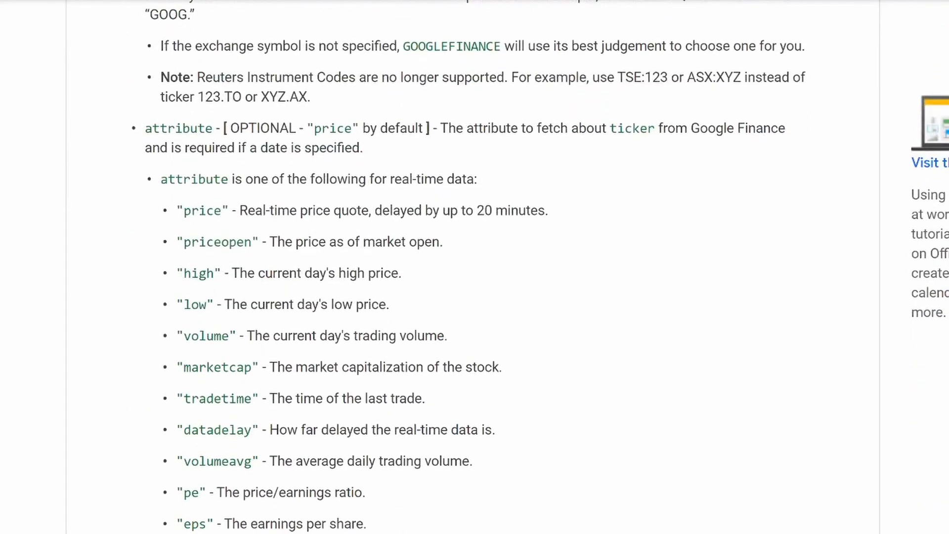
pyautogui.scroll(-1, 473, 267)
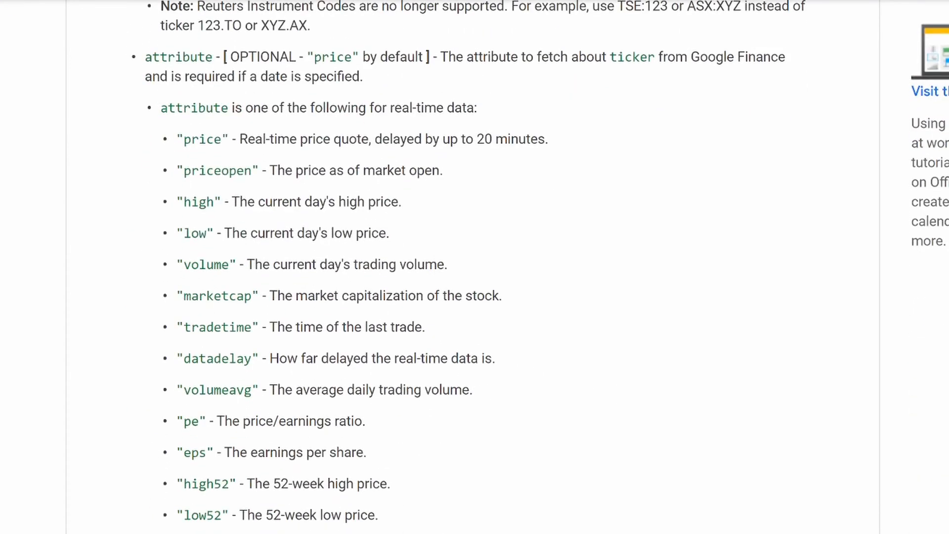
pyautogui.moveTo(176, 421); pyautogui.dragTo(244, 420)
pyautogui.click(380, 434)
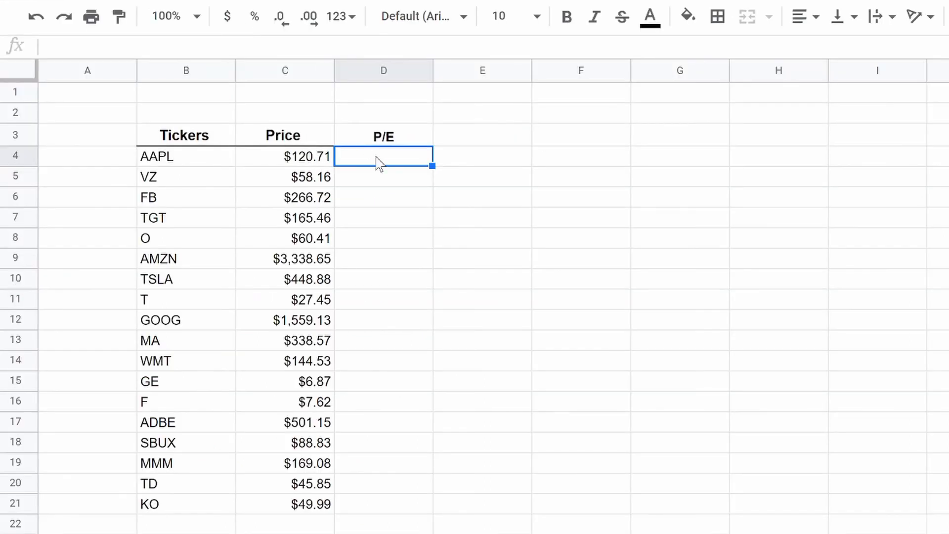
# Step: Enter =GOOGLEFINANCE(B4,"pe") in D4 and fill the formula down the P/E column to D21
pyautogui.write('=goo')
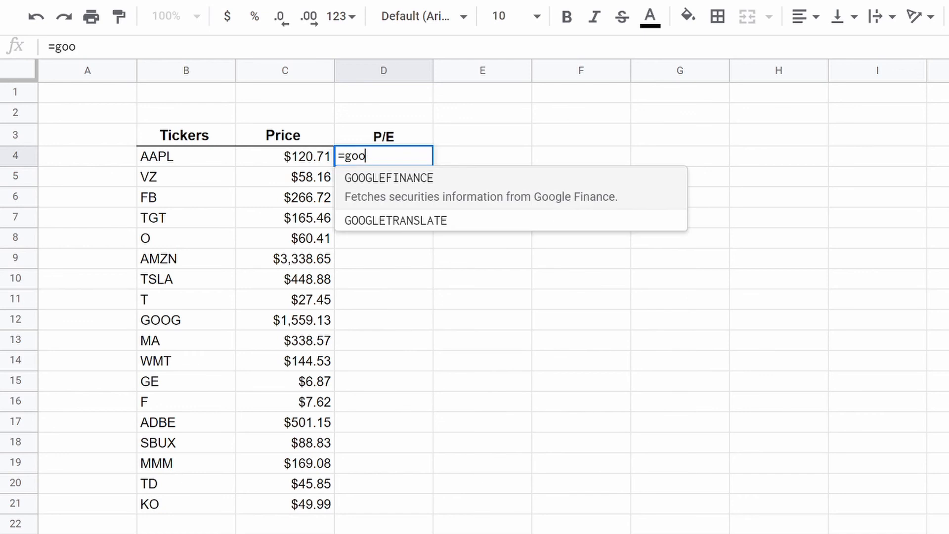
pyautogui.click(401, 183)
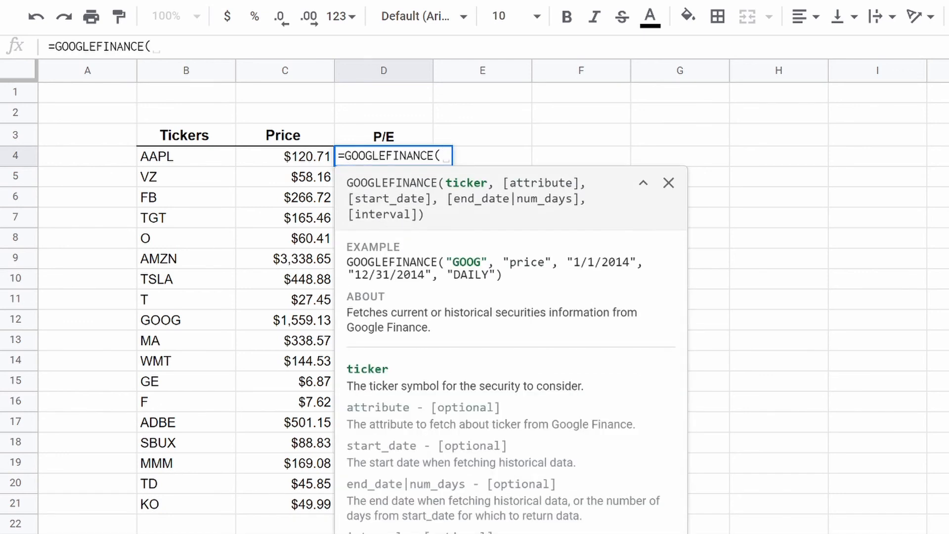
pyautogui.click(189, 158)
pyautogui.write(',')
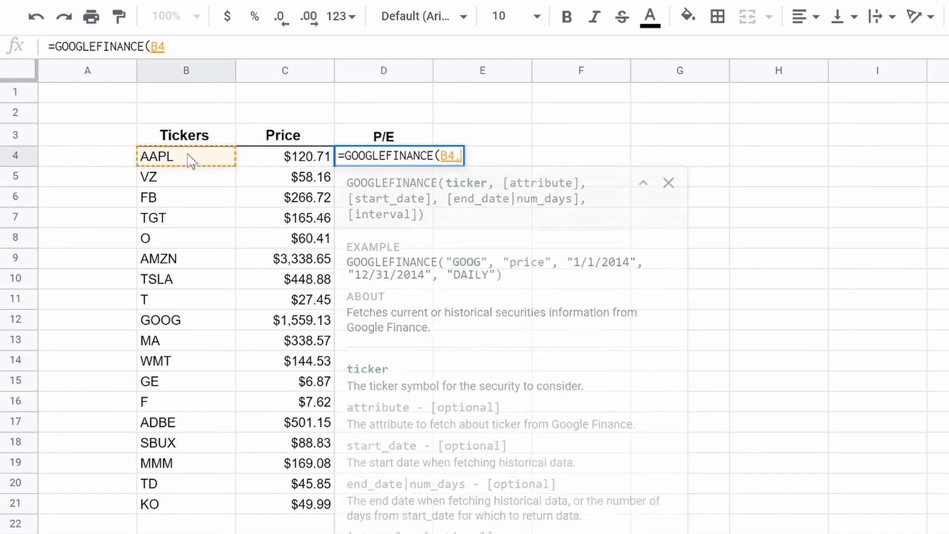
pyautogui.write('"')
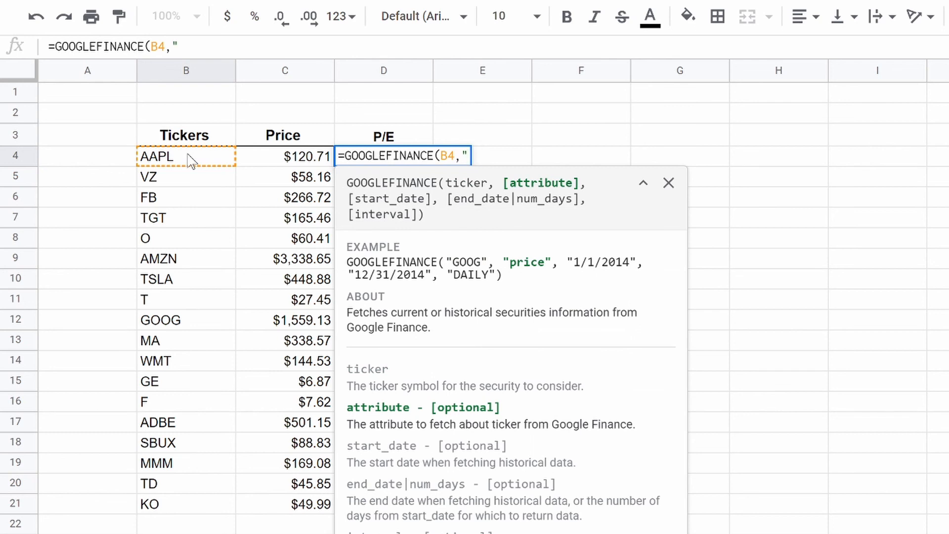
pyautogui.write('pe")')
pyautogui.press('Return')
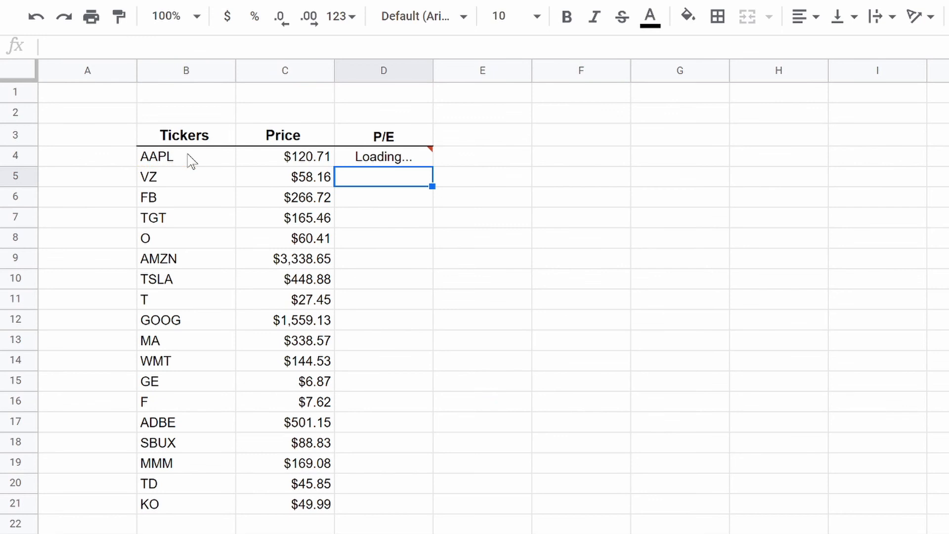
pyautogui.click(391, 163)
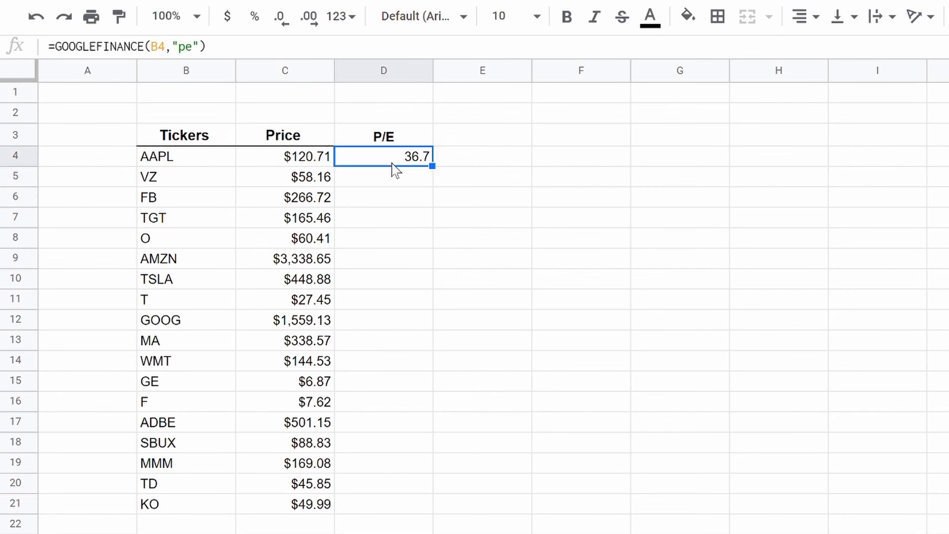
pyautogui.doubleClick(433, 166)
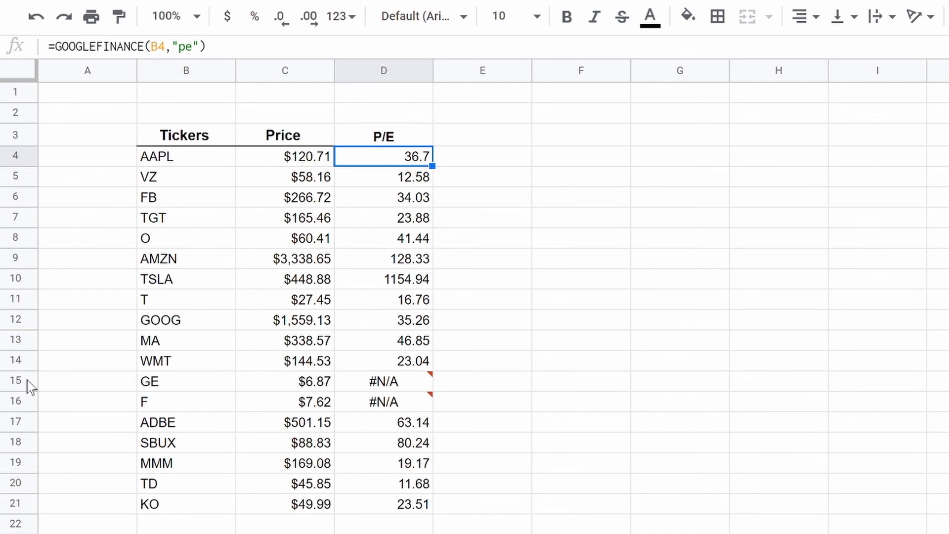
# Step: Delete rows 15 and 16, which hold the GE and F tickers
pyautogui.moveTo(15, 380); pyautogui.dragTo(11, 401)
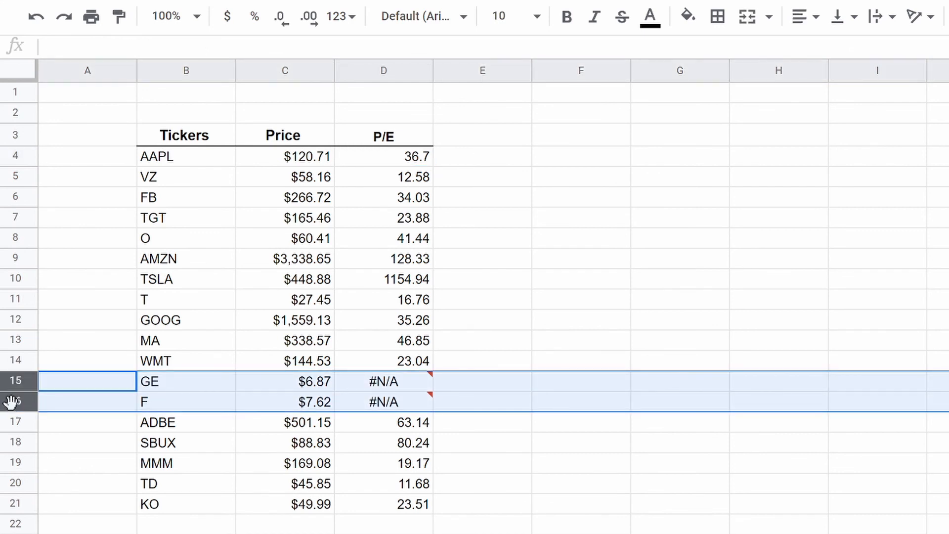
pyautogui.rightClick(11, 401)
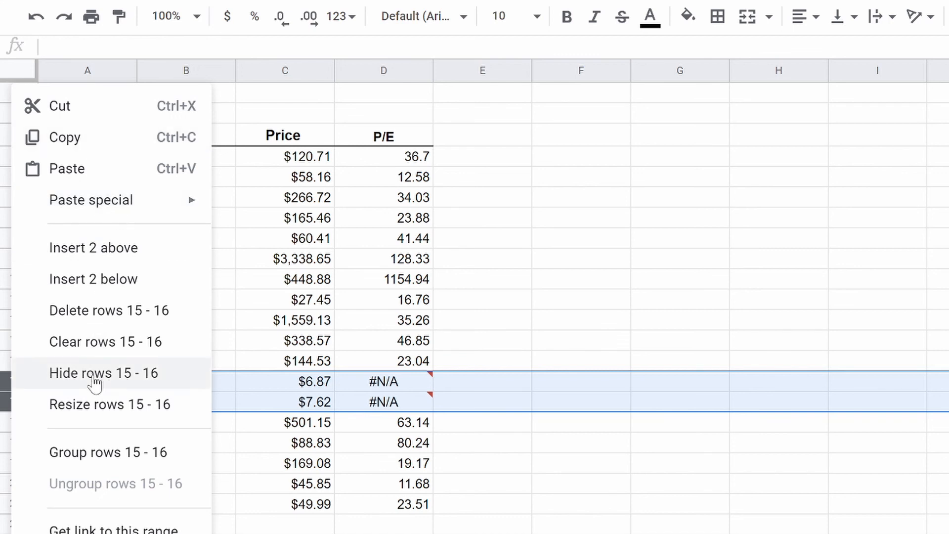
pyautogui.click(115, 315)
pyautogui.click(458, 468)
pyautogui.press('Return')
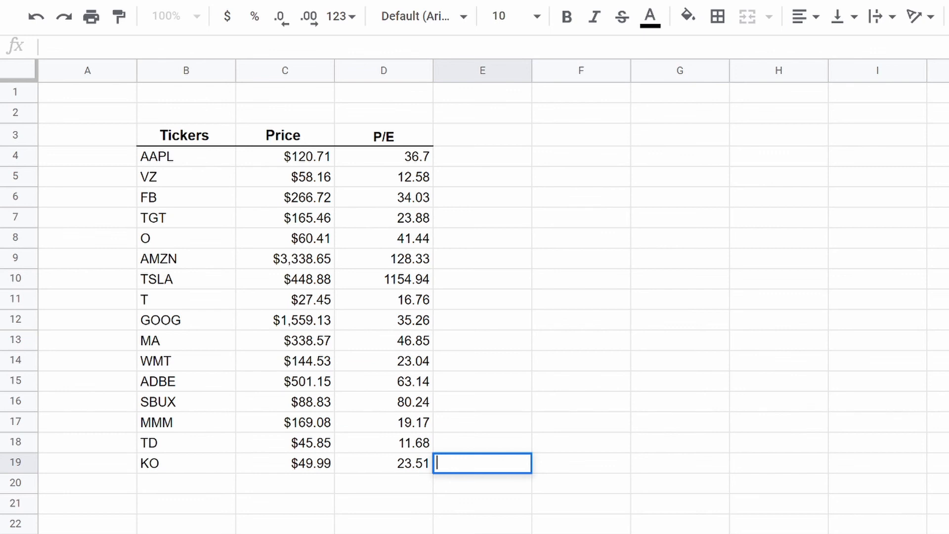
pyautogui.click(294, 480)
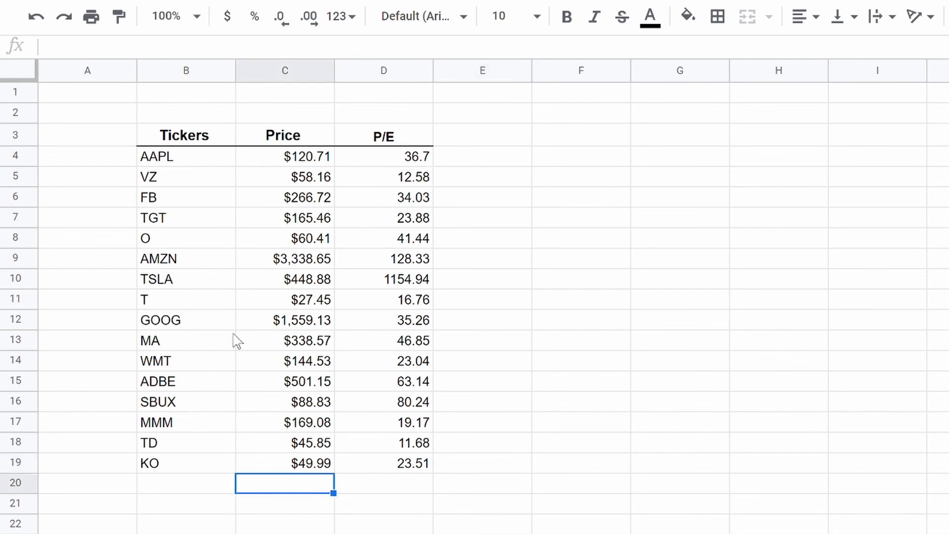